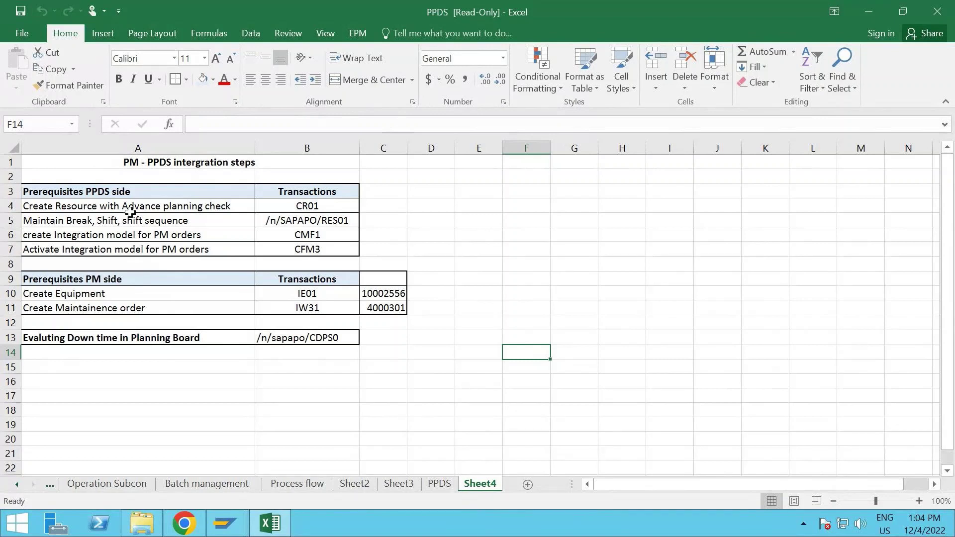
# Review the PM-PPDS integration checklist in Sheet4, from the PPDS-side prerequisites and transactions to the equipment entry on the PM side.
pyautogui.click(70, 206)
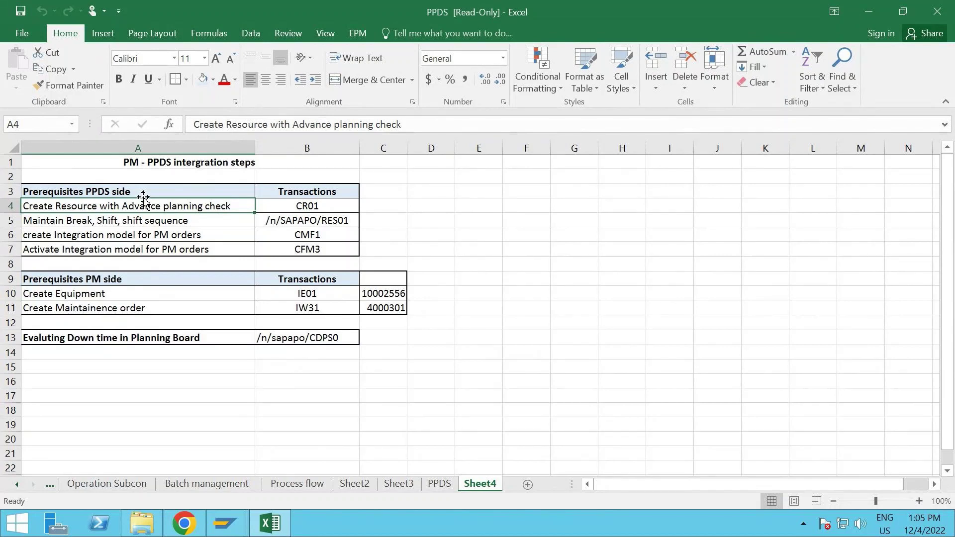
pyautogui.click(35, 226)
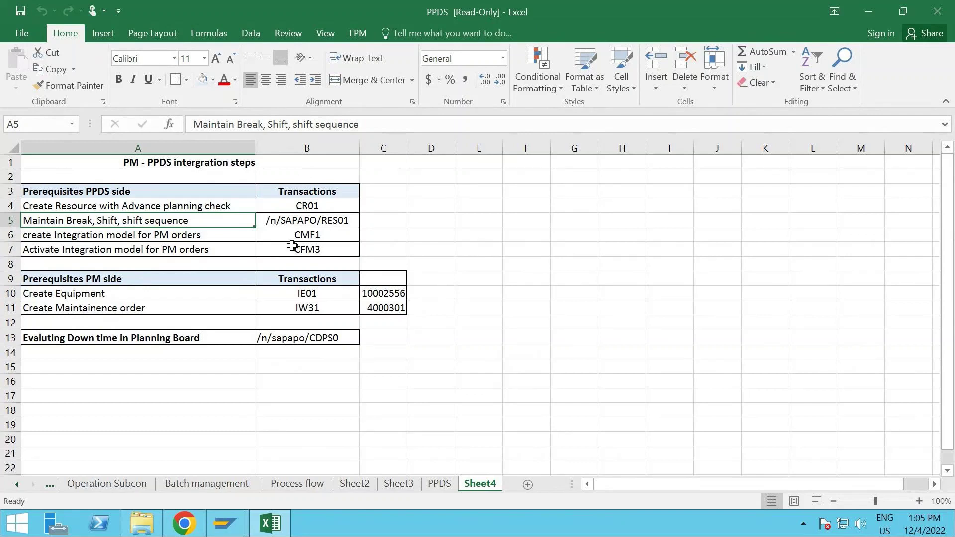
pyautogui.click(99, 237)
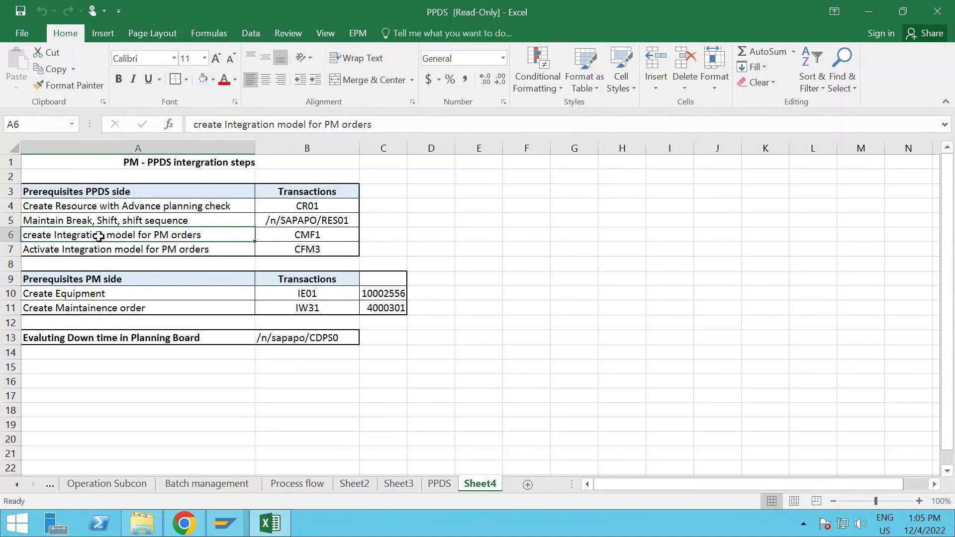
pyautogui.click(97, 254)
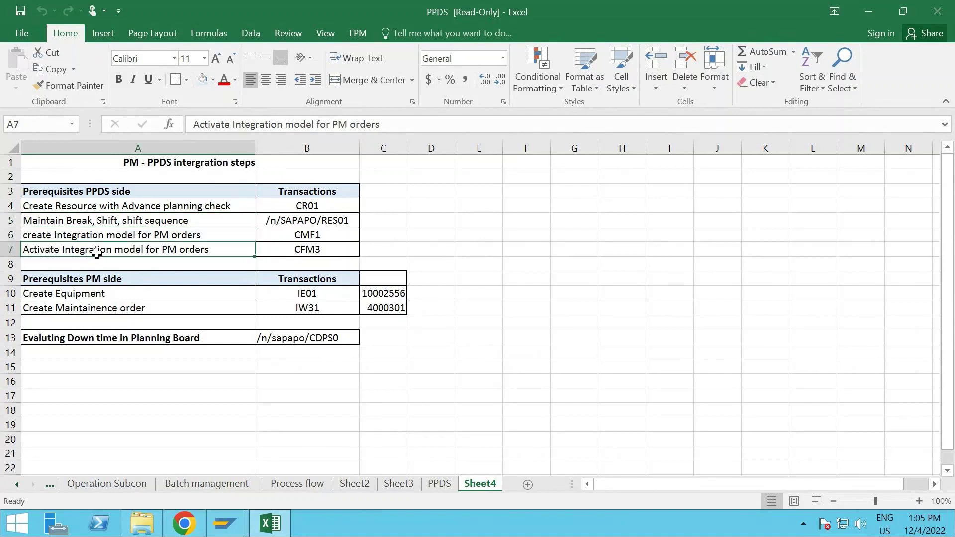
pyautogui.click(320, 236)
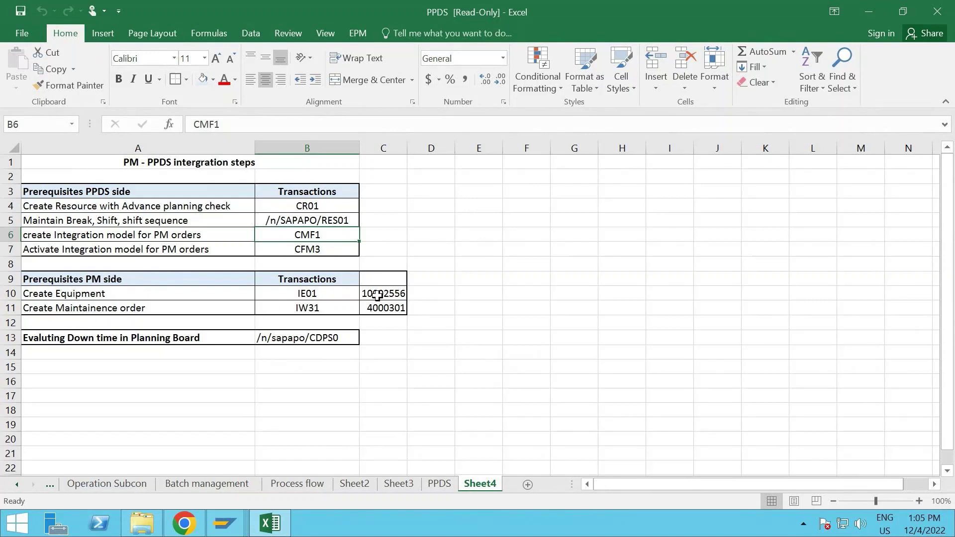
pyautogui.click(393, 291)
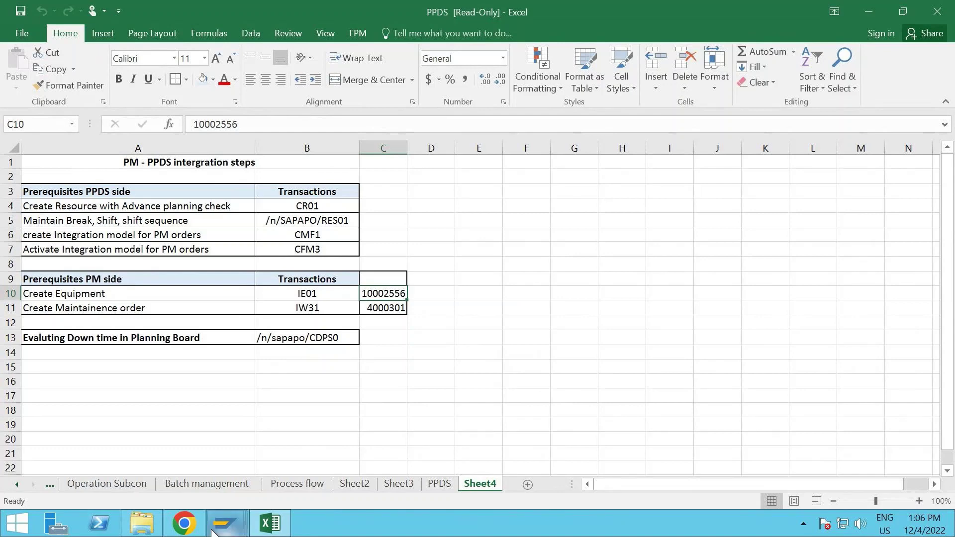
# Switch to the SAP Easy Access session and display work center PPDSWC1 in plant 1710 with transaction CR03.
pyautogui.click(224, 523)
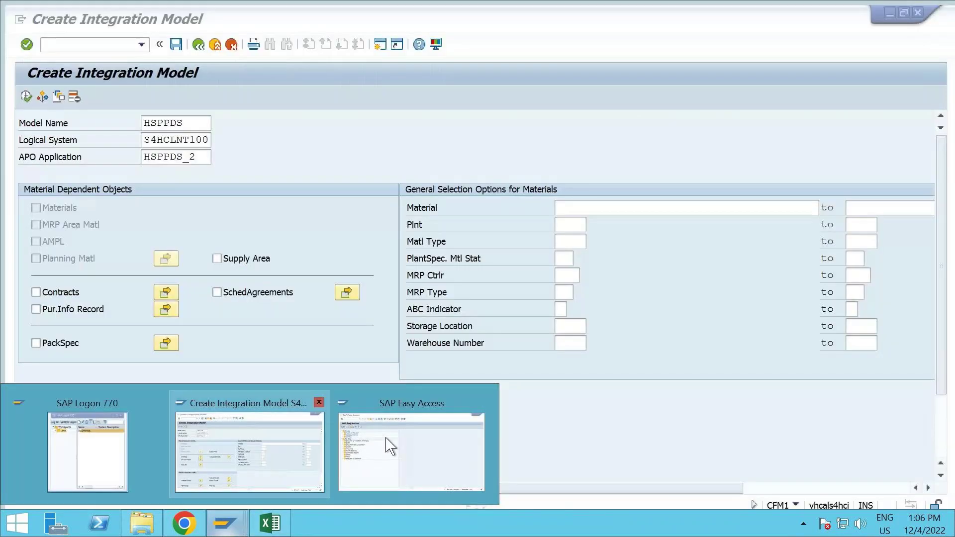
pyautogui.click(386, 403)
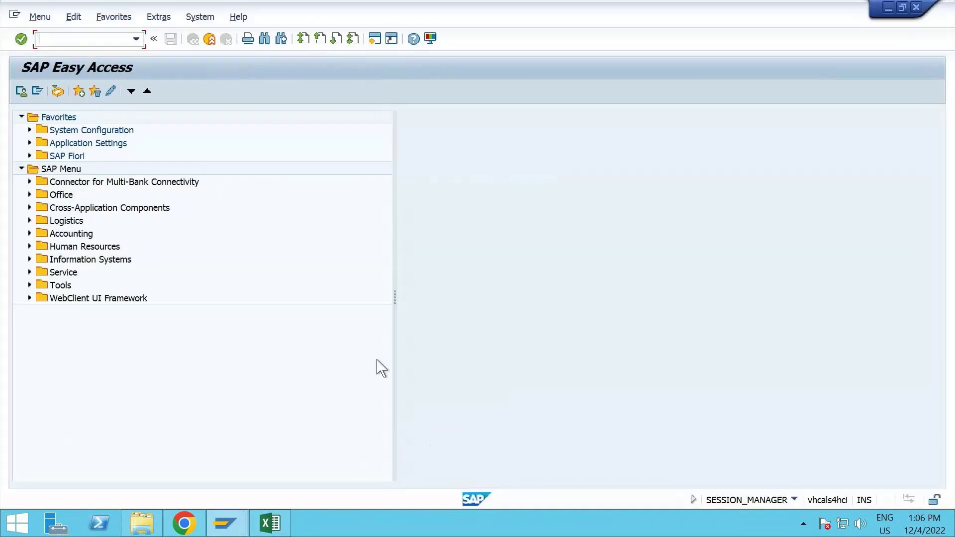
pyautogui.write('cr03')
pyautogui.press('Return')
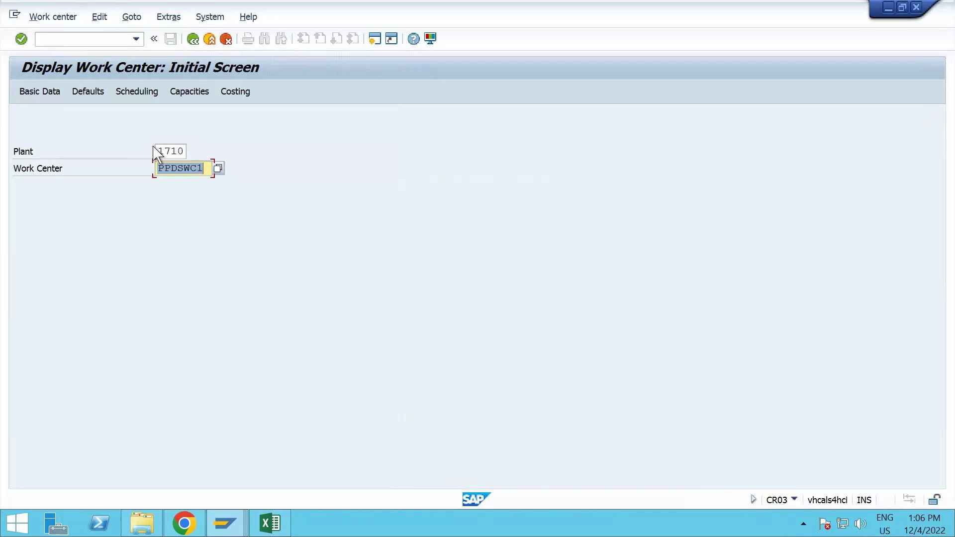
pyautogui.press('Return')
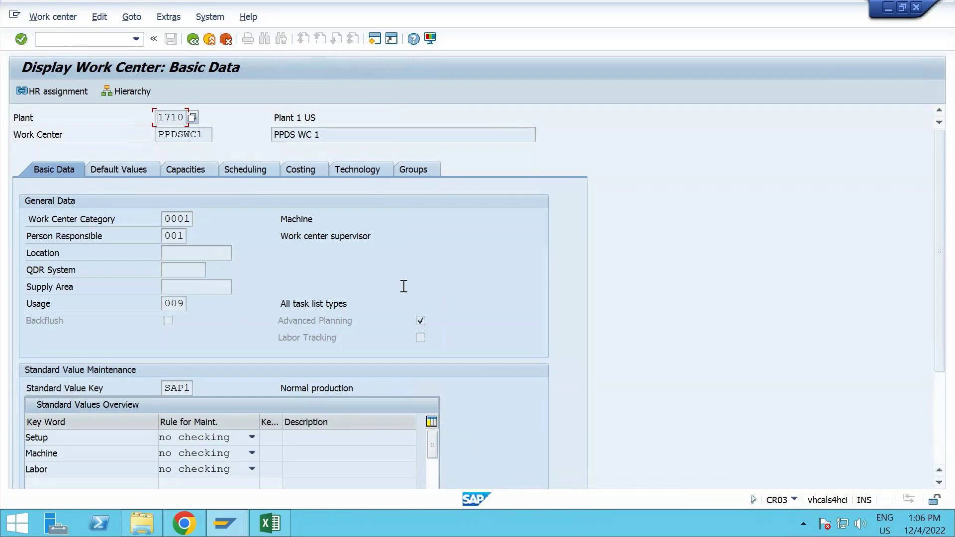
# Run transaction /n/SAPAPO/RES01 and display the resources matching *PPDS* at location 1710 in planning version 000.
pyautogui.click(80, 41)
pyautogui.write('/o')
pyautogui.press('Return')
pyautogui.click(91, 41)
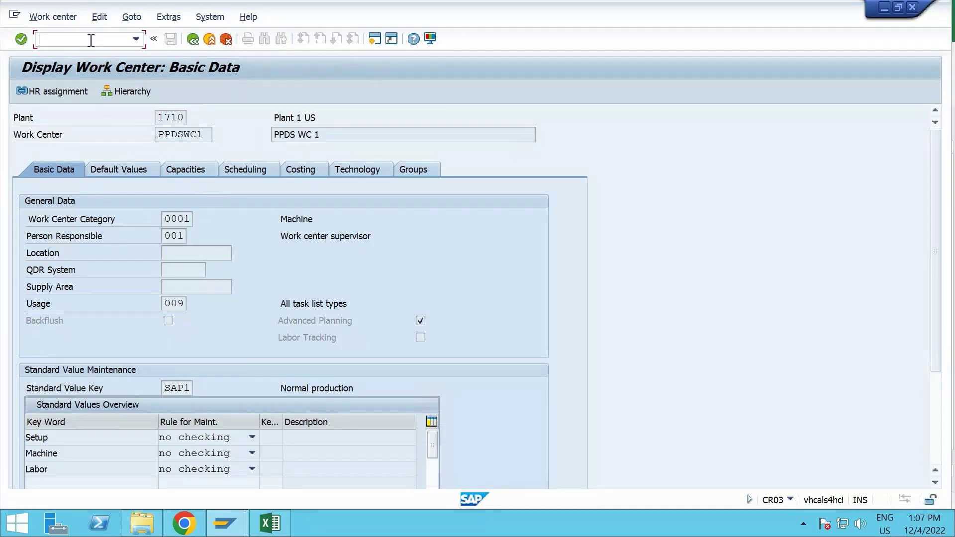
pyautogui.write('/n/SAPAPO/RES01')
pyautogui.press('Return')
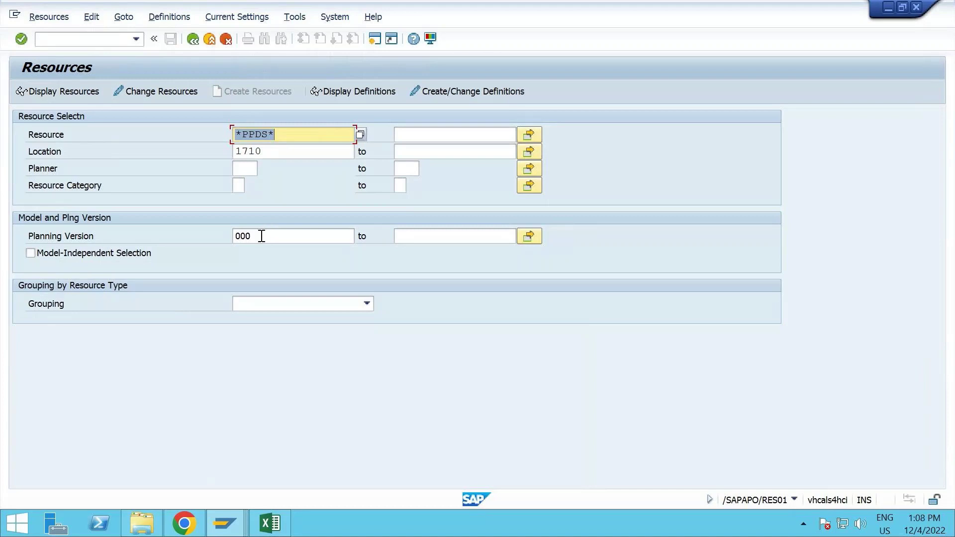
pyautogui.click(67, 95)
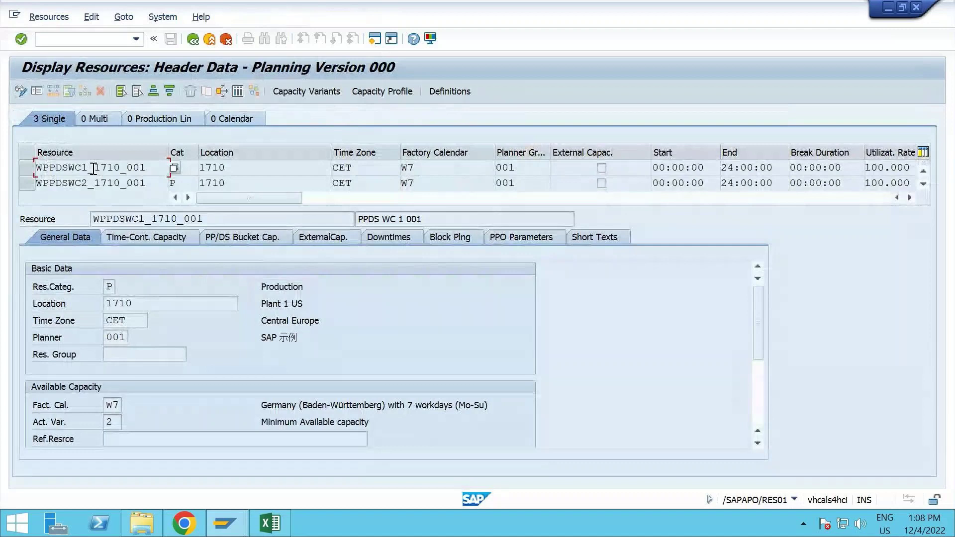
# Select resource WPPDSWC1_1710_001 and display its downtimes.
pyautogui.moveTo(91, 168); pyautogui.dragTo(37, 171)
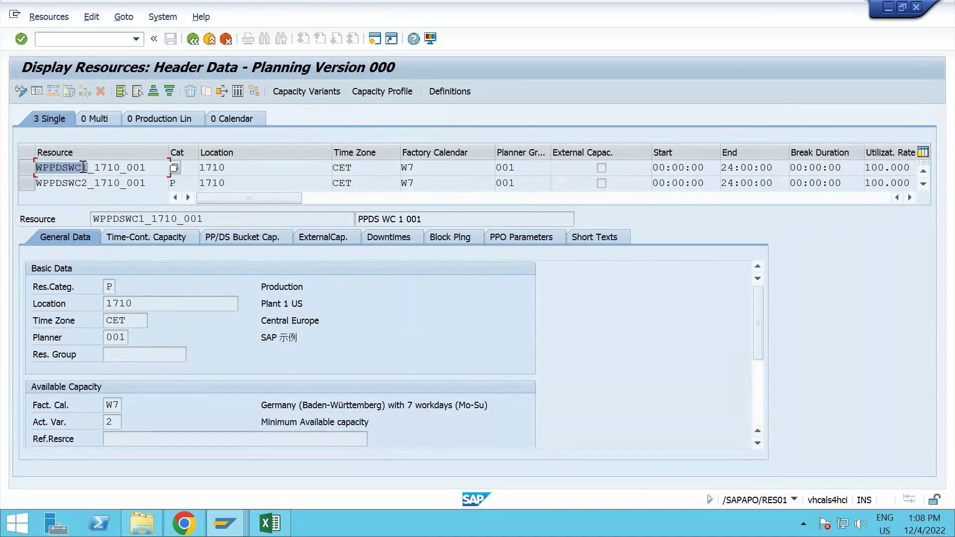
pyautogui.click(43, 167)
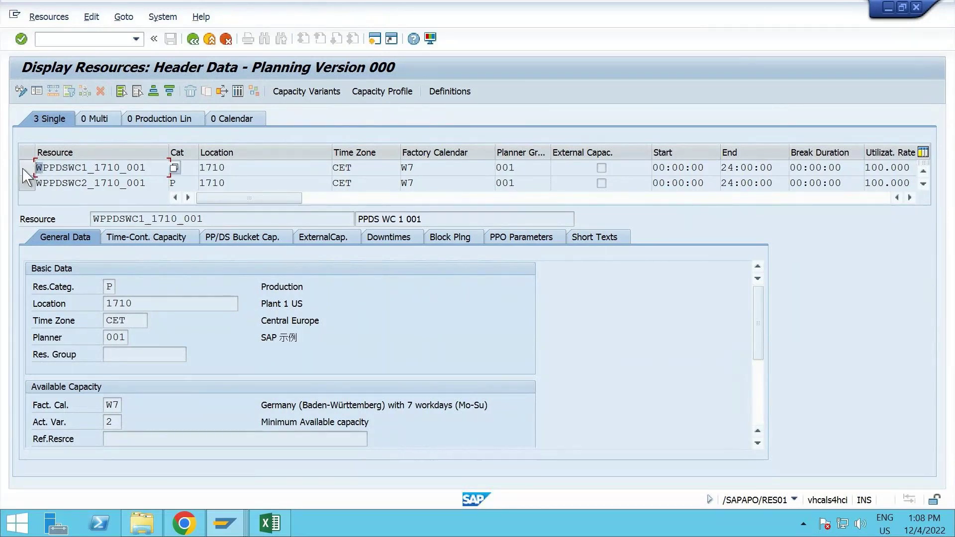
pyautogui.click(27, 171)
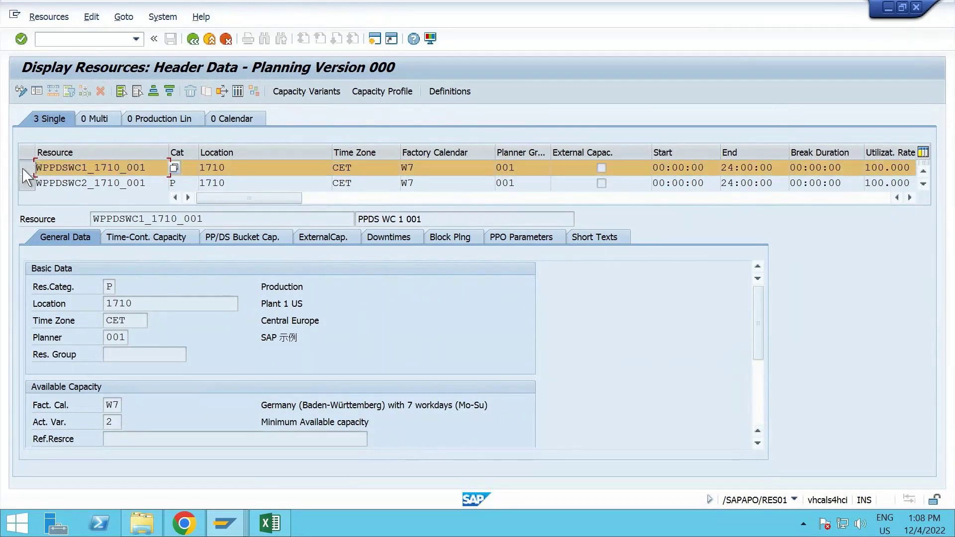
pyautogui.click(389, 238)
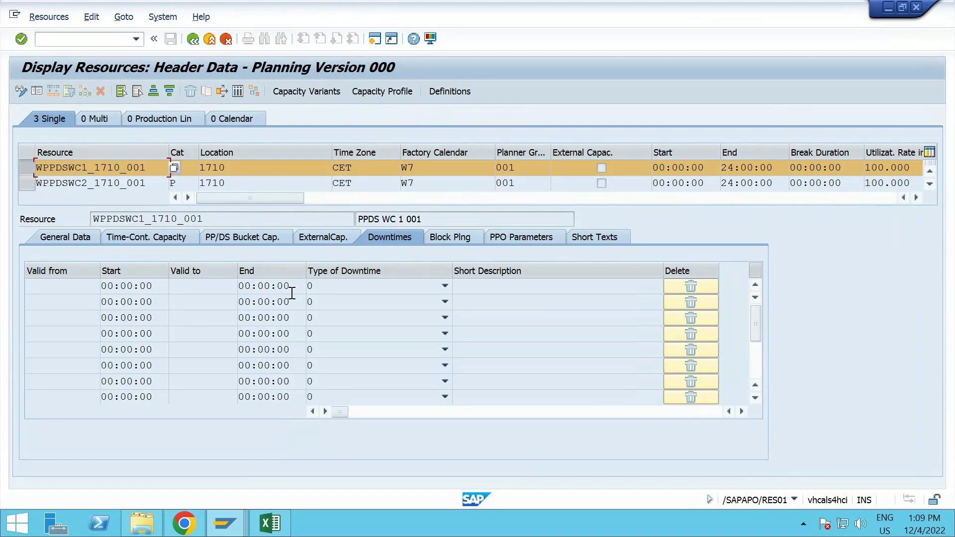
# Check the break and shift prerequisite in the Excel checklist, return to the SAP resource's definitions, and examine the break patterns and shifts.
pyautogui.click(270, 523)
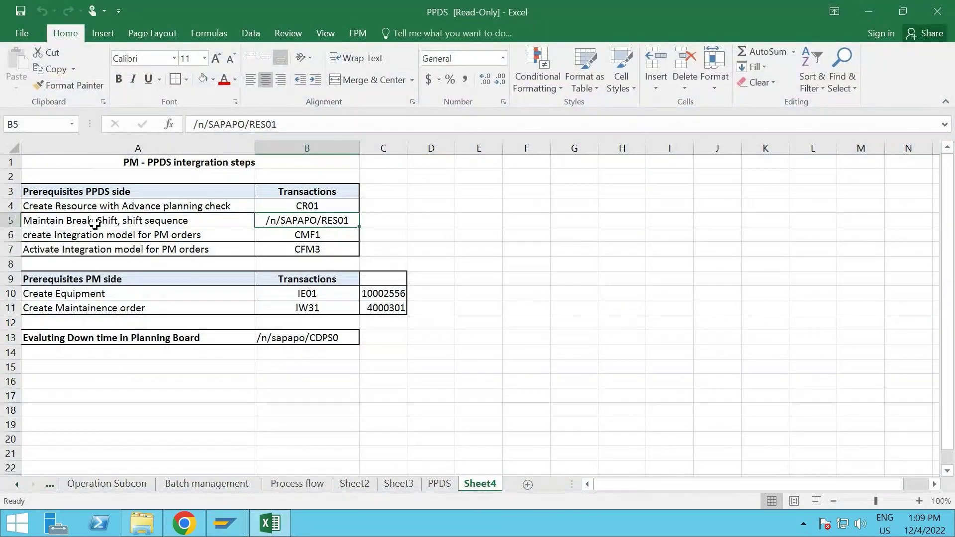
pyautogui.click(226, 527)
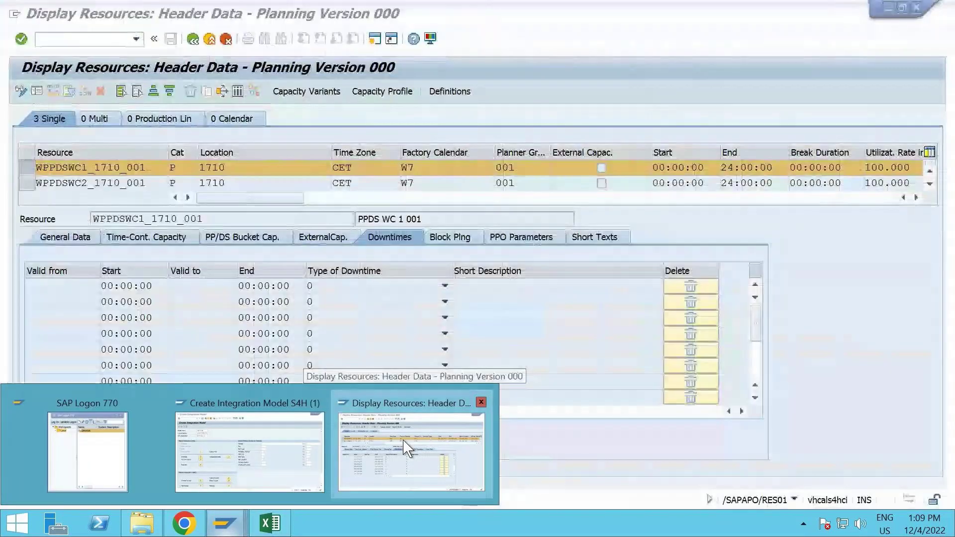
pyautogui.click(404, 441)
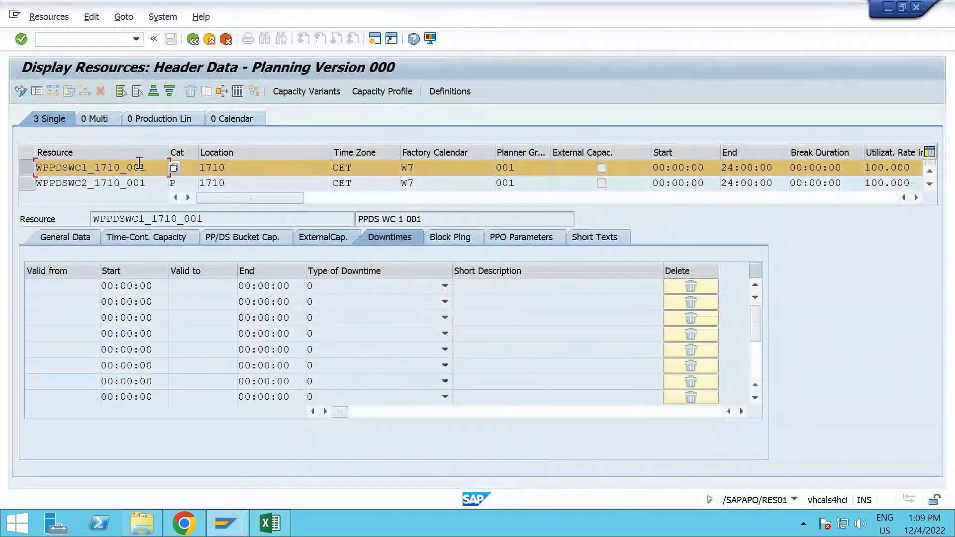
pyautogui.click(445, 94)
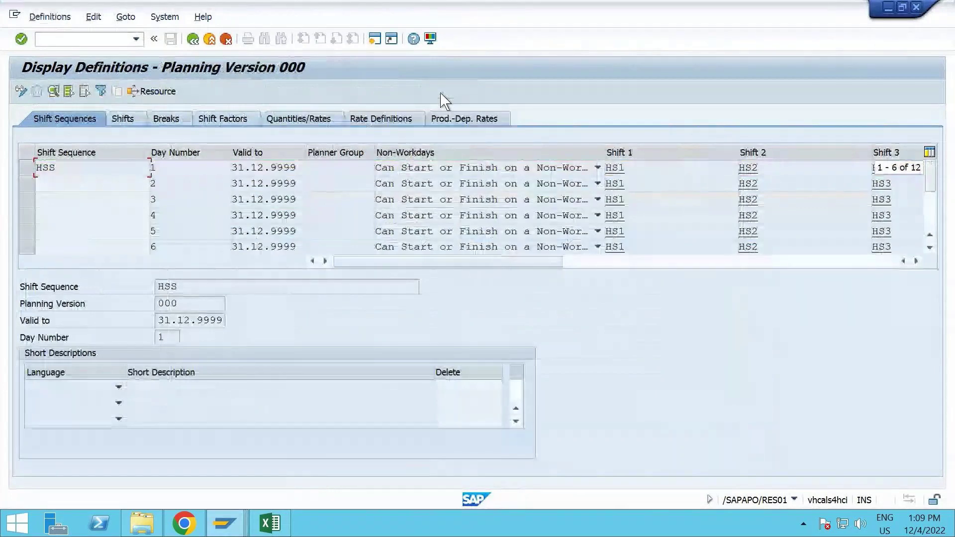
pyautogui.click(169, 119)
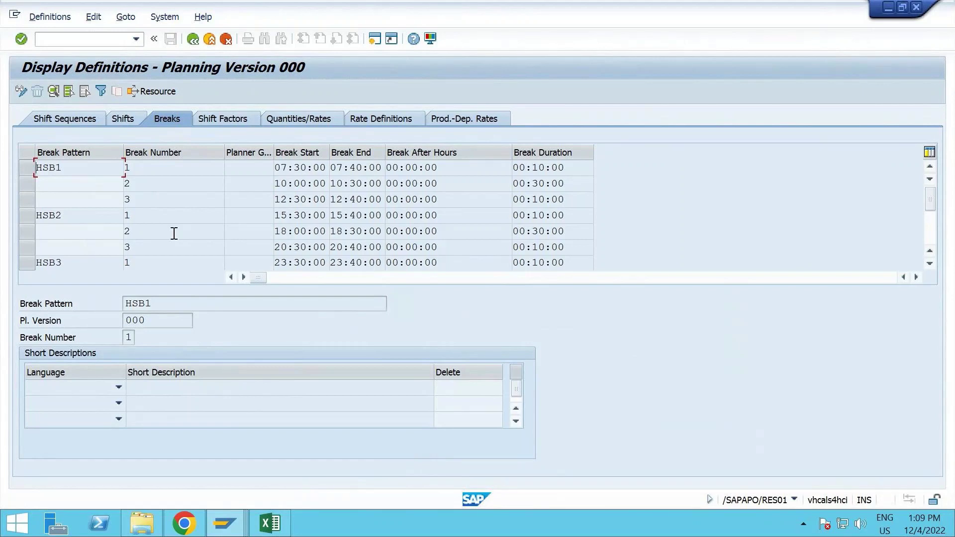
pyautogui.scroll(-1, 48, 210)
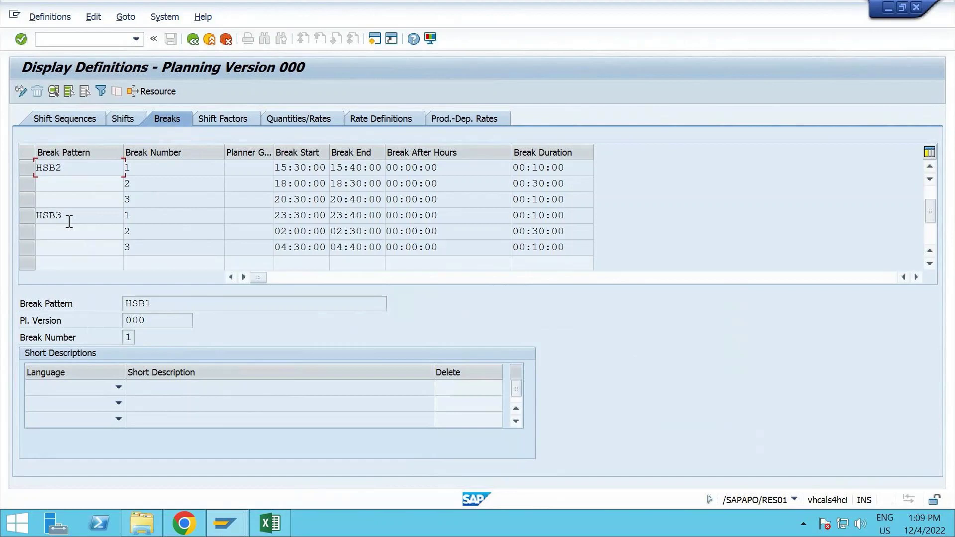
pyautogui.click(126, 124)
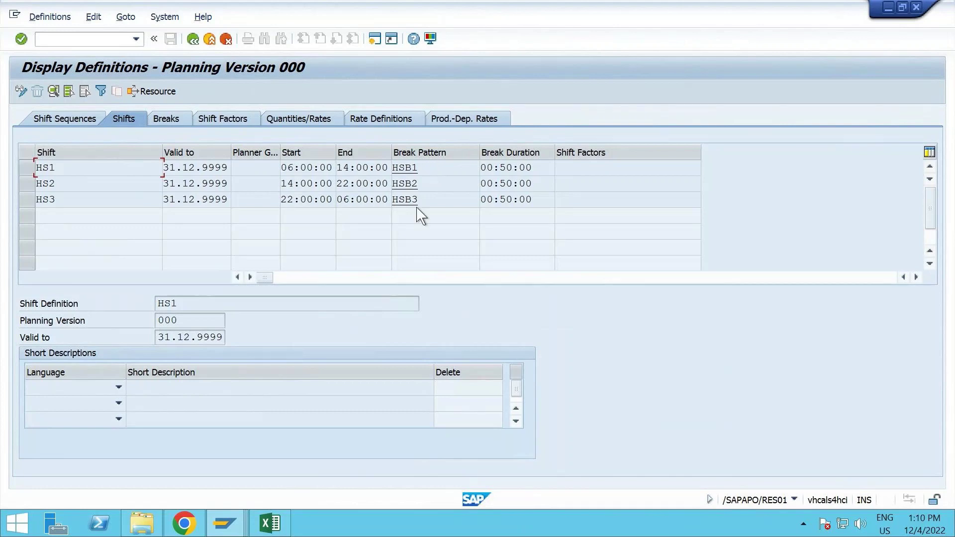
# Examine shift sequence HSS and the non-workday options for day 3, and return to the resource header data.
pyautogui.click(84, 119)
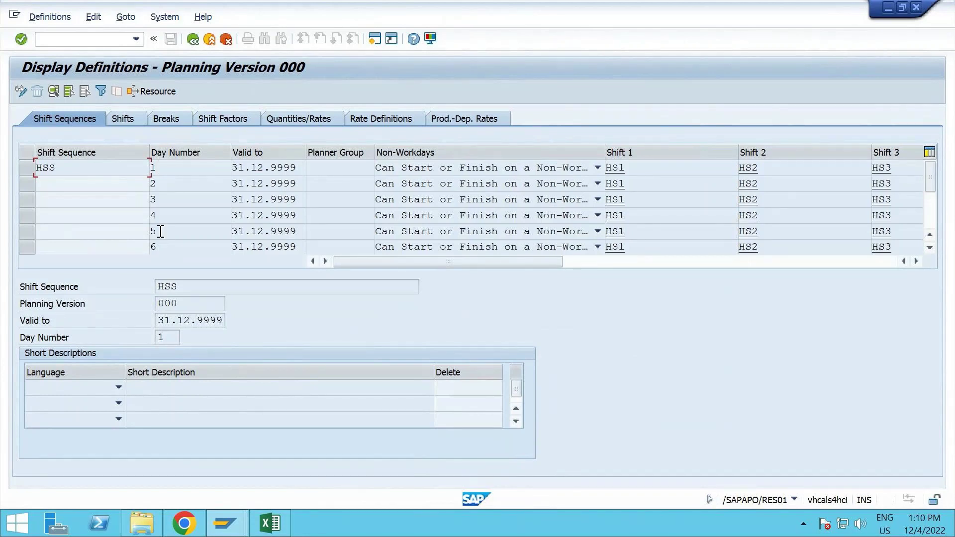
pyautogui.scroll(-2, 169, 209)
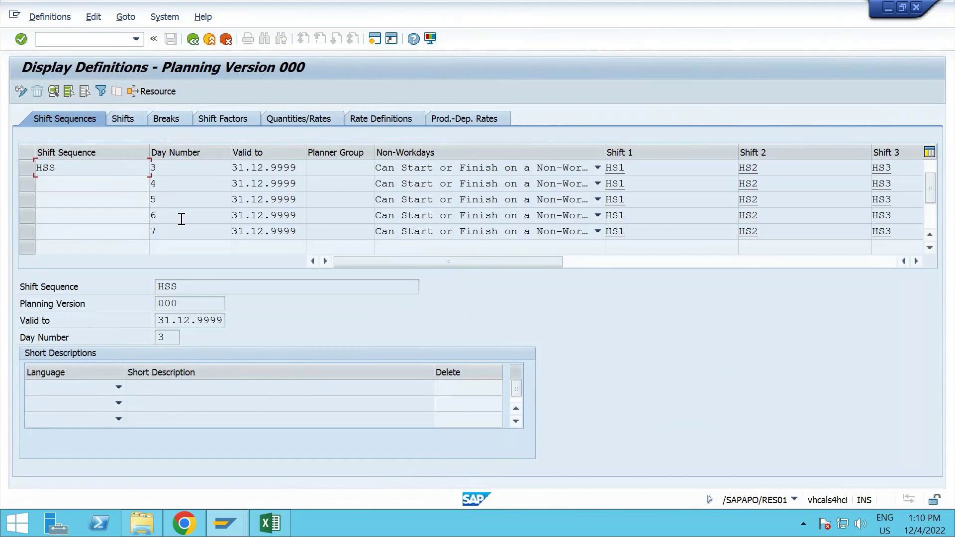
pyautogui.click(476, 172)
pyautogui.click(597, 168)
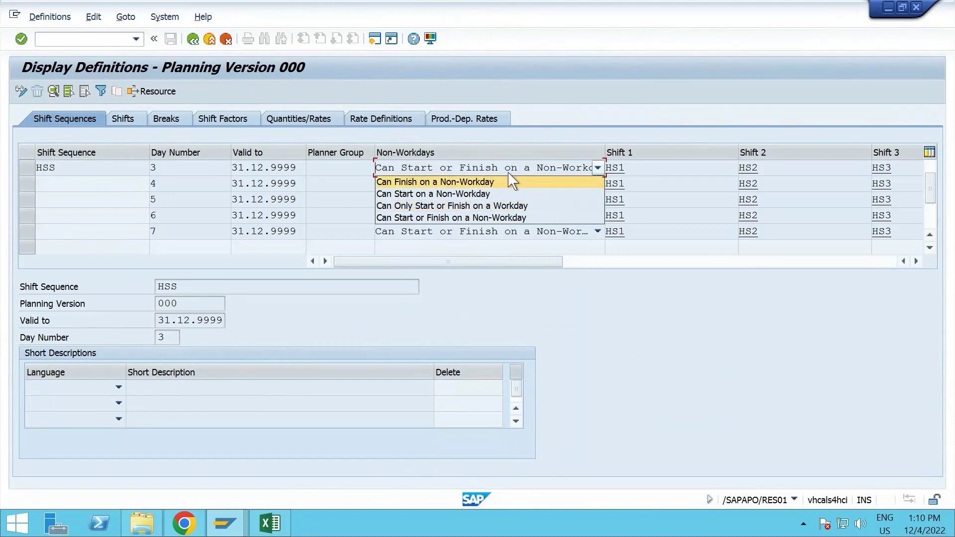
pyautogui.click(597, 169)
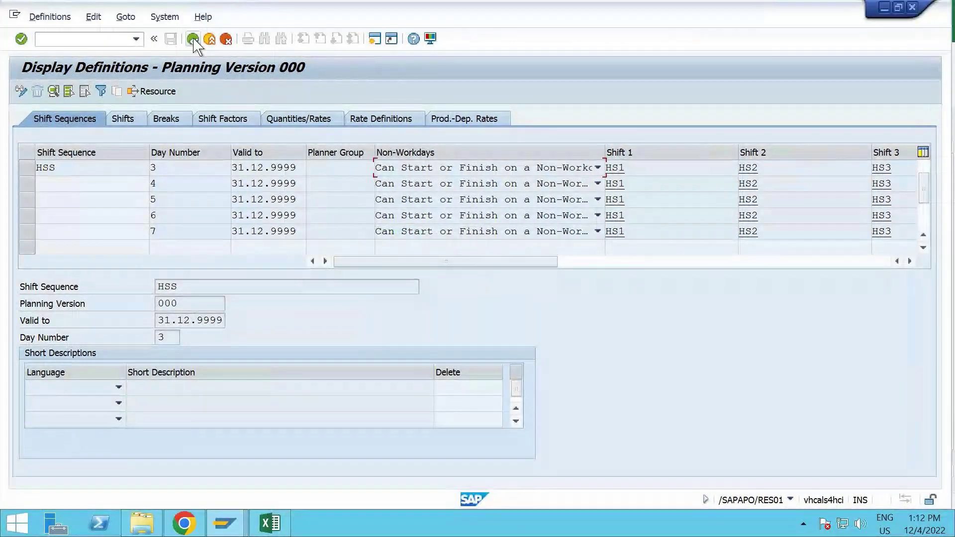
pyautogui.click(193, 39)
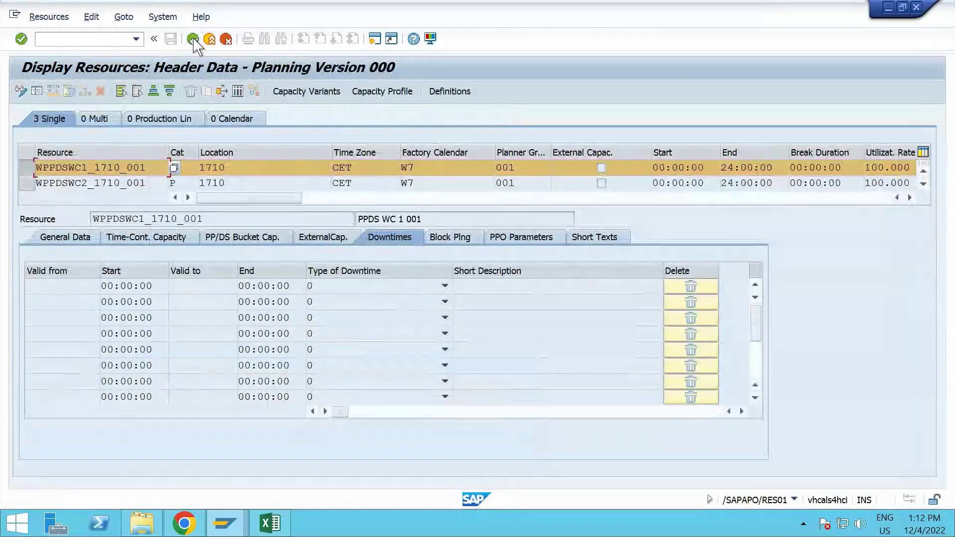
# Consult the Excel checklist, switch to SAP's Create Integration Model session, and examine the model name, APO application and maintenance order selection.
pyautogui.click(273, 524)
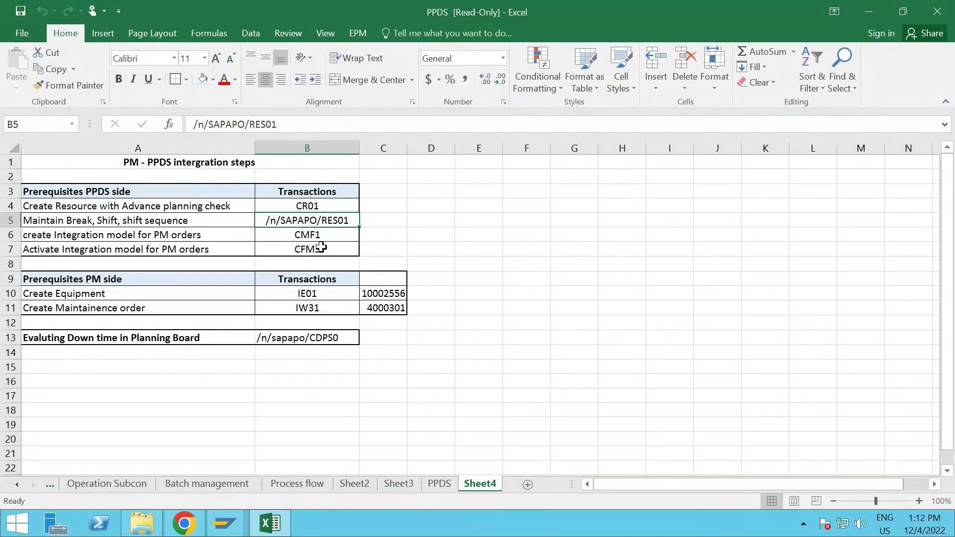
pyautogui.click(227, 524)
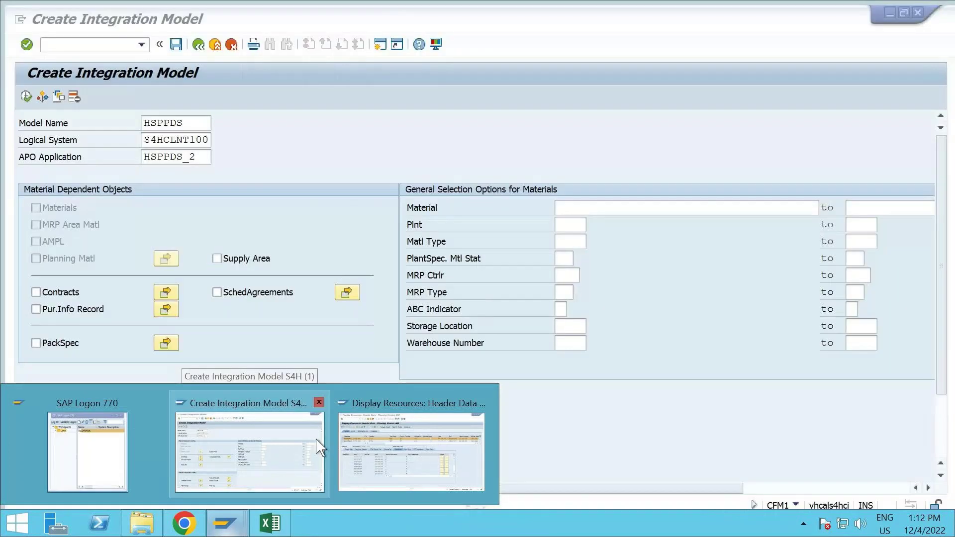
pyautogui.click(295, 448)
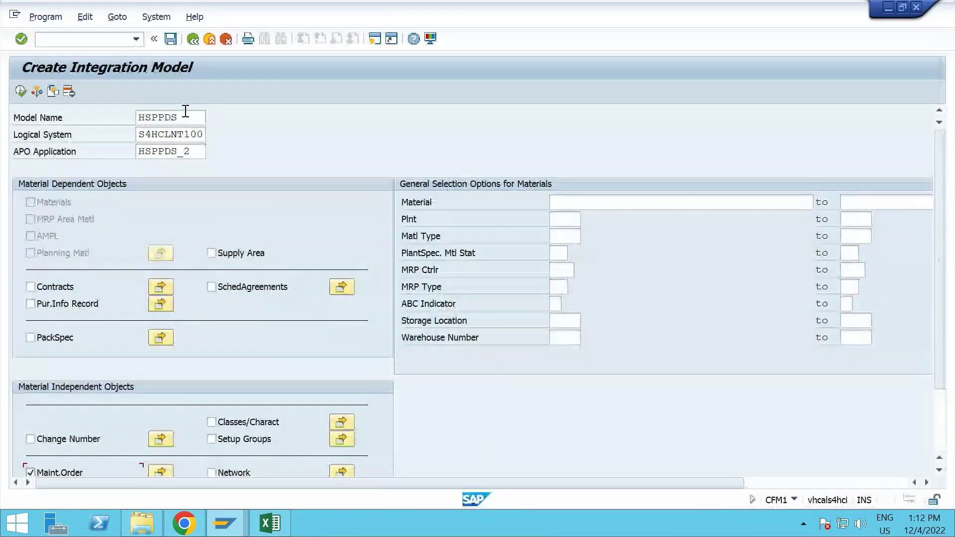
pyautogui.moveTo(188, 117); pyautogui.dragTo(120, 127)
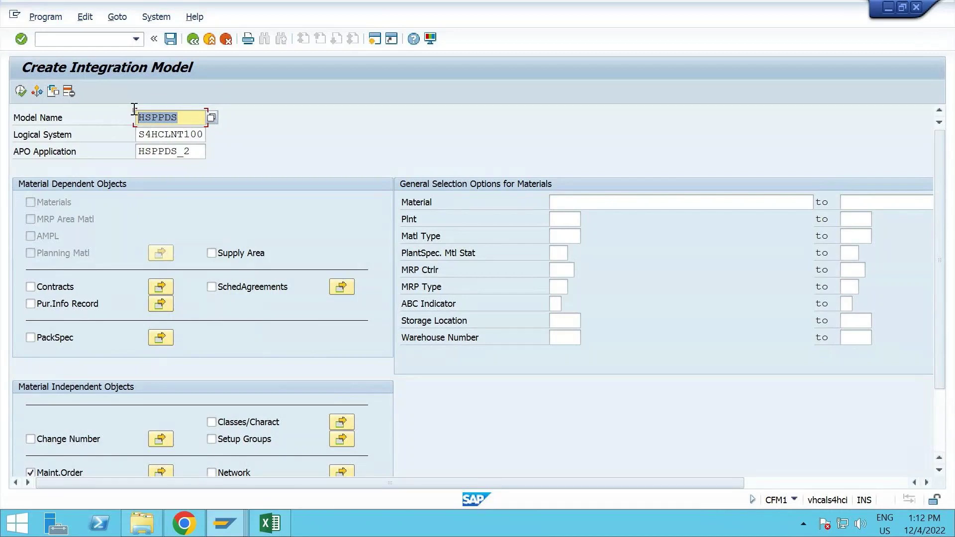
pyautogui.click(195, 151)
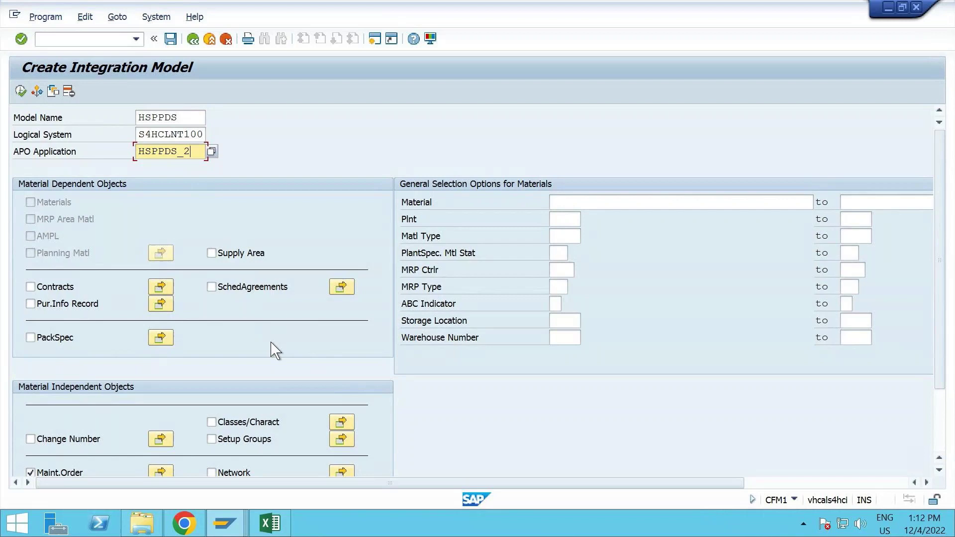
pyautogui.scroll(-4, 276, 351)
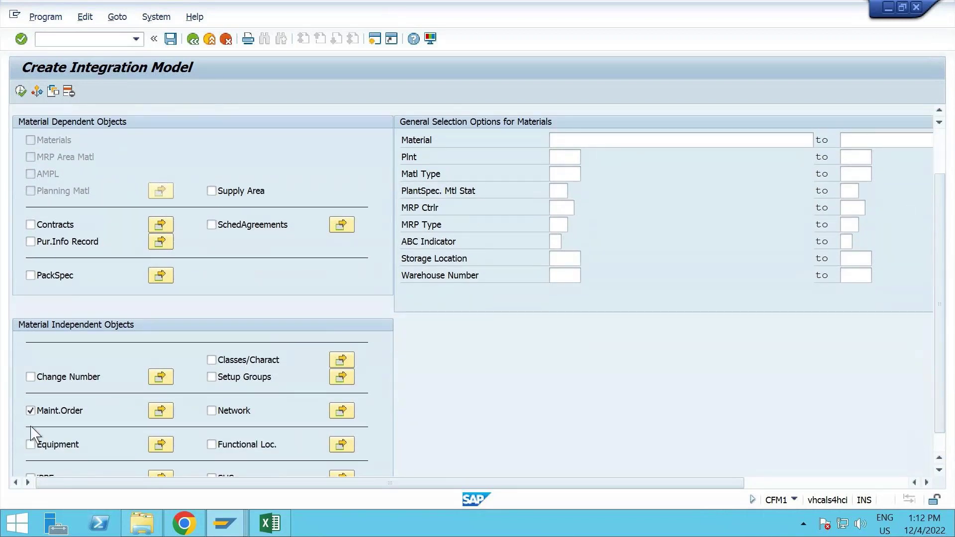
# Show the selection options for maintenance orders in the integration model and set their plant to 1710.
pyautogui.click(160, 411)
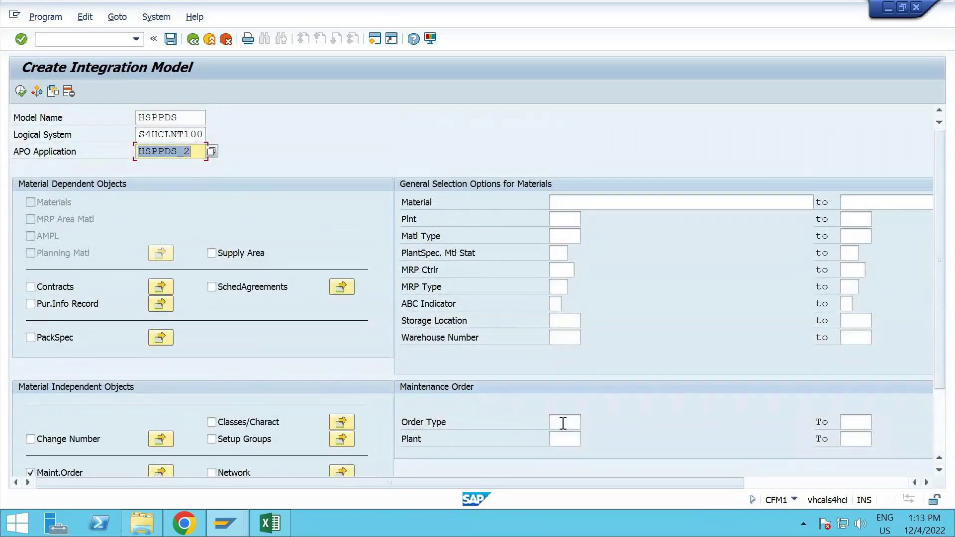
pyautogui.click(562, 423)
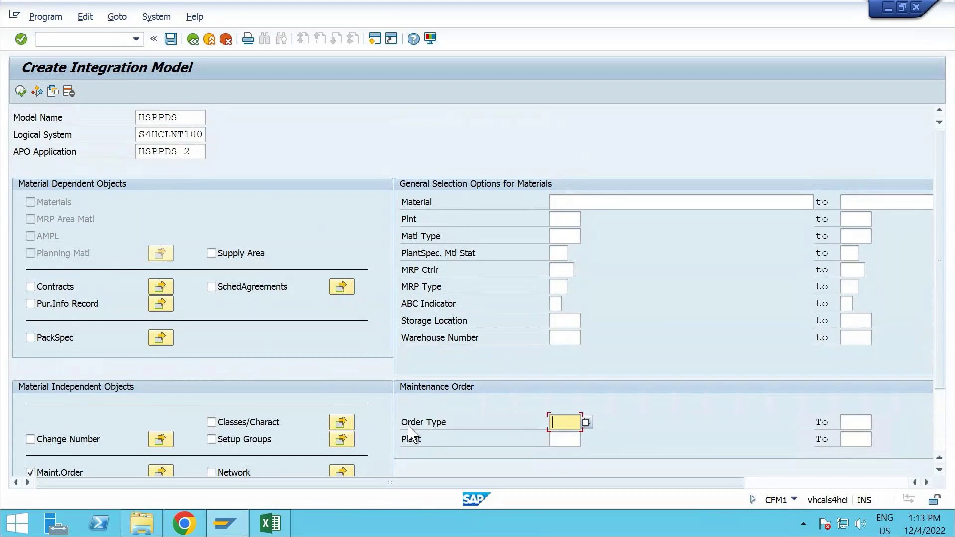
pyautogui.click(567, 441)
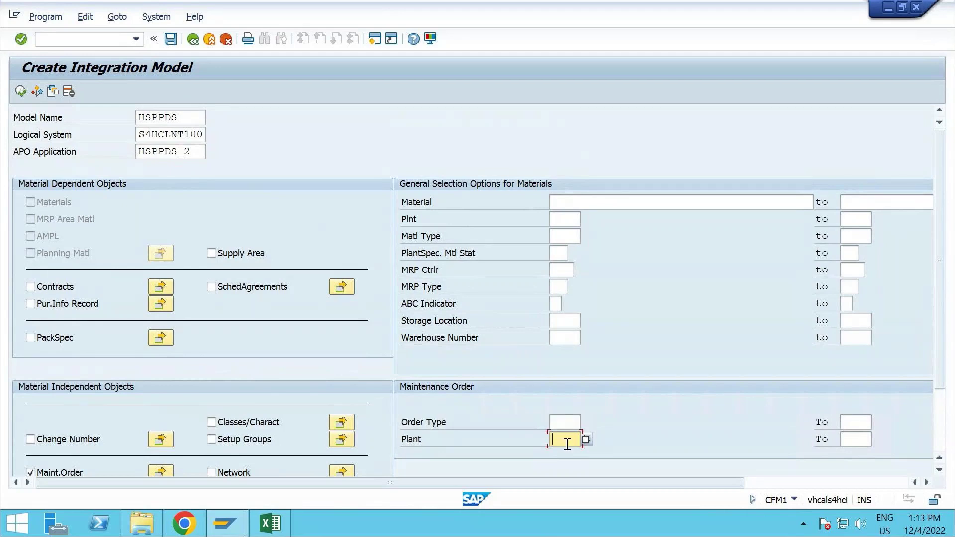
pyautogui.write('1710')
pyautogui.doubleClick(566, 441)
# Run transaction CFM3 for model HSPPDS and APO application HSPPDS_2, and check the model's previous and new activation status.
pyautogui.click(101, 41)
pyautogui.write('/ncfm2')
pyautogui.press('Return')
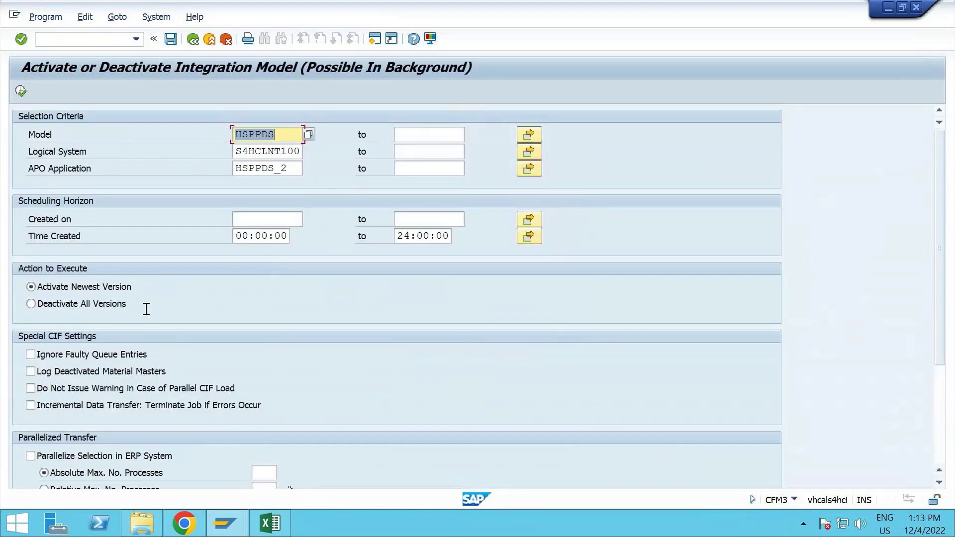
pyautogui.click(20, 90)
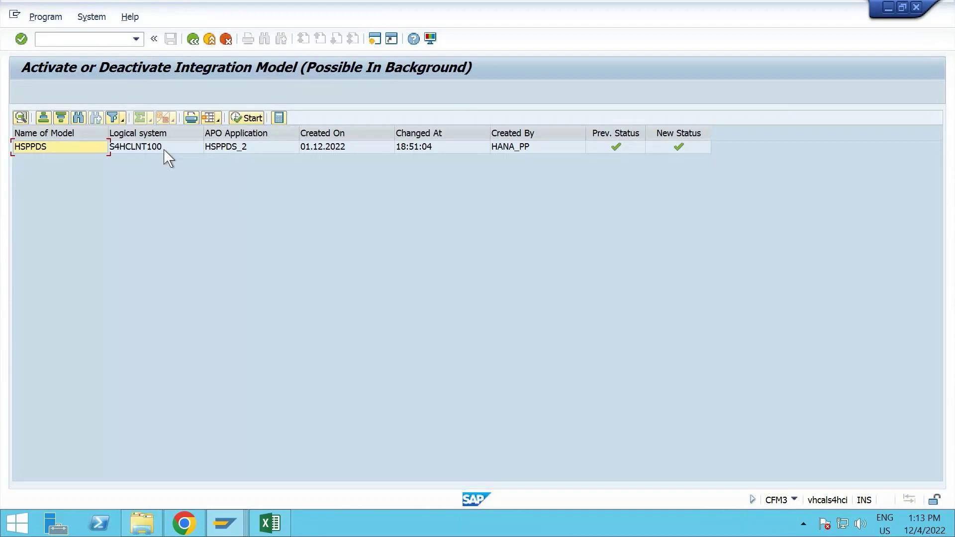
pyautogui.click(258, 152)
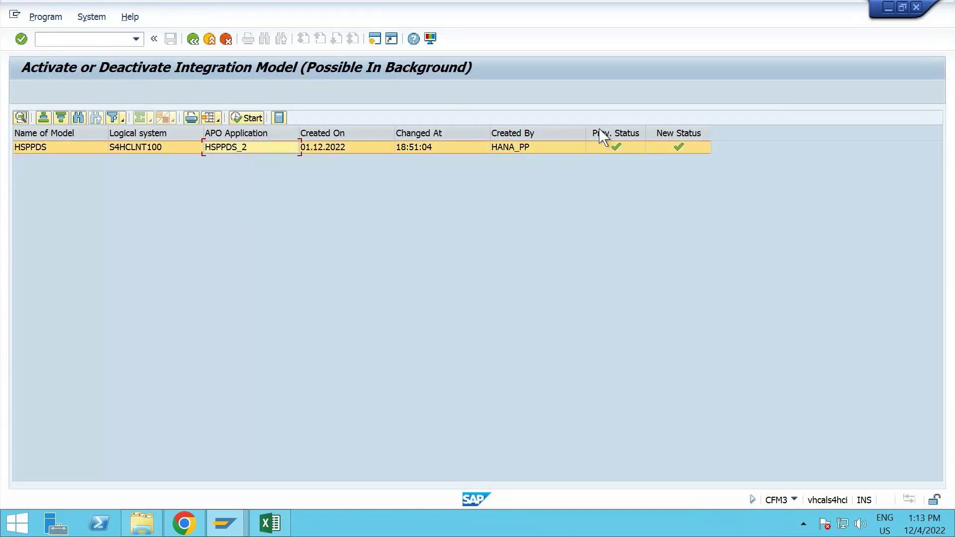
pyautogui.moveTo(612, 158)
# Return to SAP Easy Access, switch to the Excel checklist, and copy the equipment number 10002556 from cell C10.
pyautogui.click(97, 41)
pyautogui.write('/n')
pyautogui.press('Return')
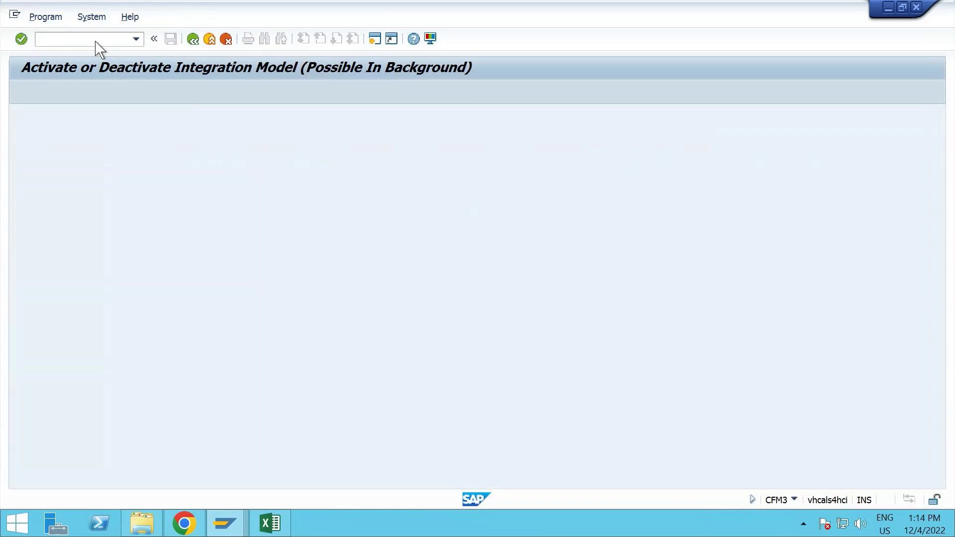
pyautogui.click(271, 523)
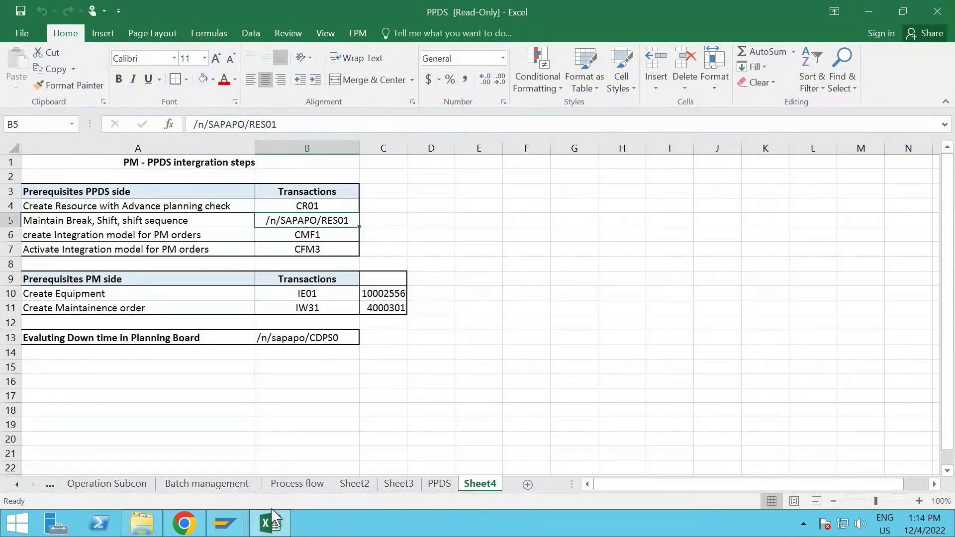
pyautogui.click(225, 523)
pyautogui.click(388, 291)
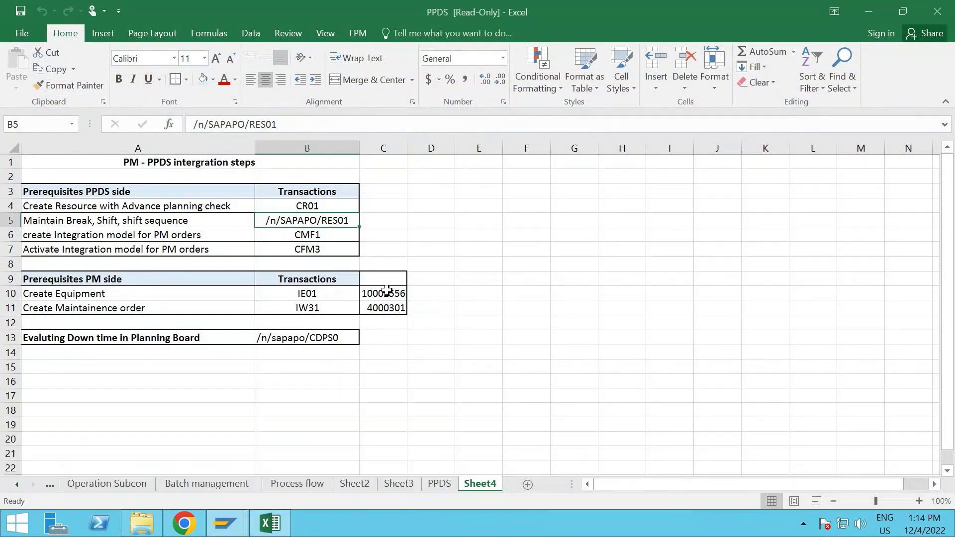
pyautogui.press('F2')
pyautogui.click(387, 291)
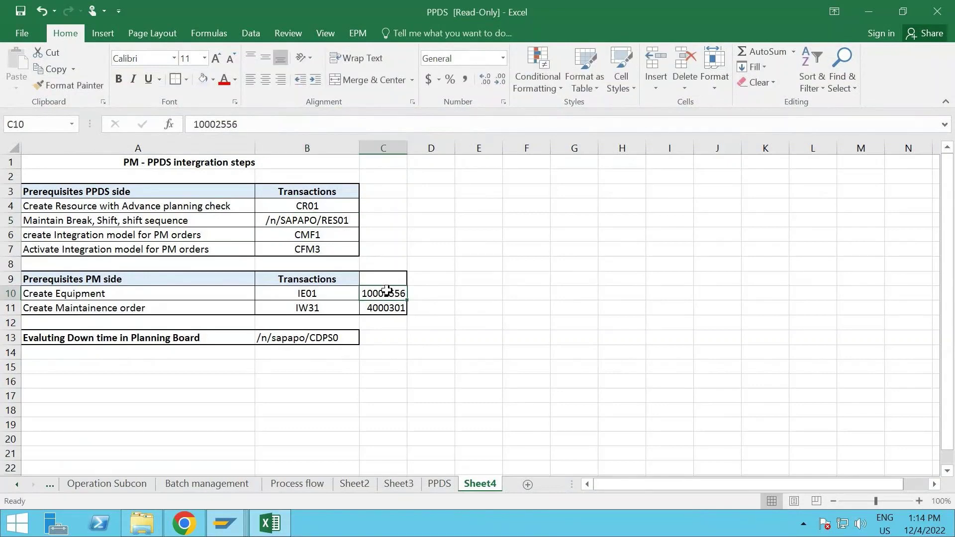
pyautogui.hotkey('ctrl', 'c')
# Switch back to SAP and display equipment 10002556 with transaction IE03.
pyautogui.moveTo(225, 524)
pyautogui.click(249, 440)
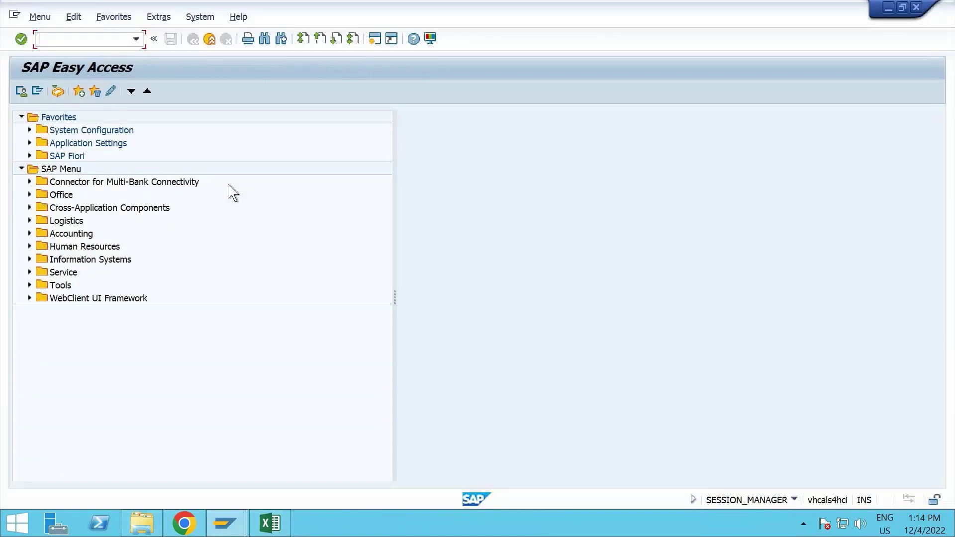
pyautogui.write('ie03')
pyautogui.press('Return')
pyautogui.hotkey('ctrl', 'v')
pyautogui.press('Return')
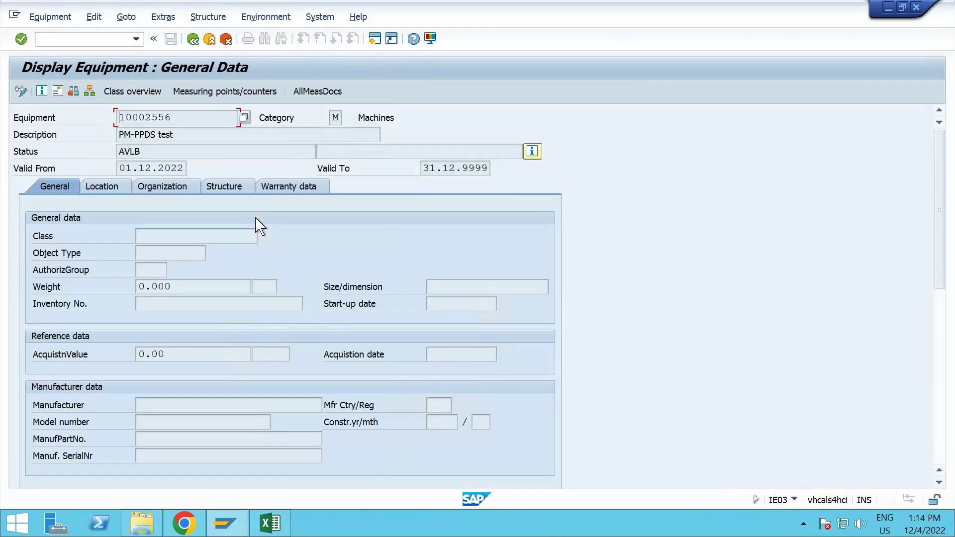
# Examine the equipment's location work center, organization and structure data, and return to the initial equipment screen.
pyautogui.scroll(-1, 258, 223)
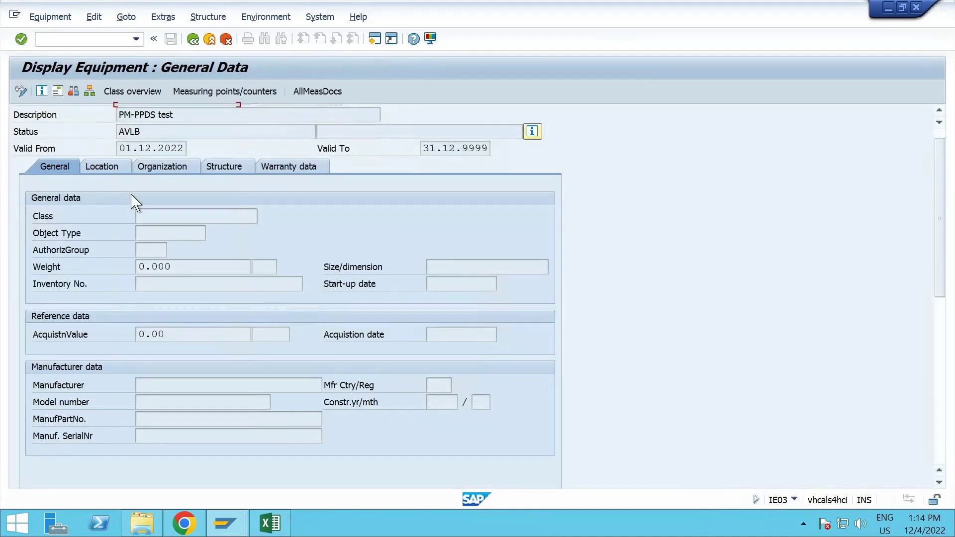
pyautogui.click(99, 169)
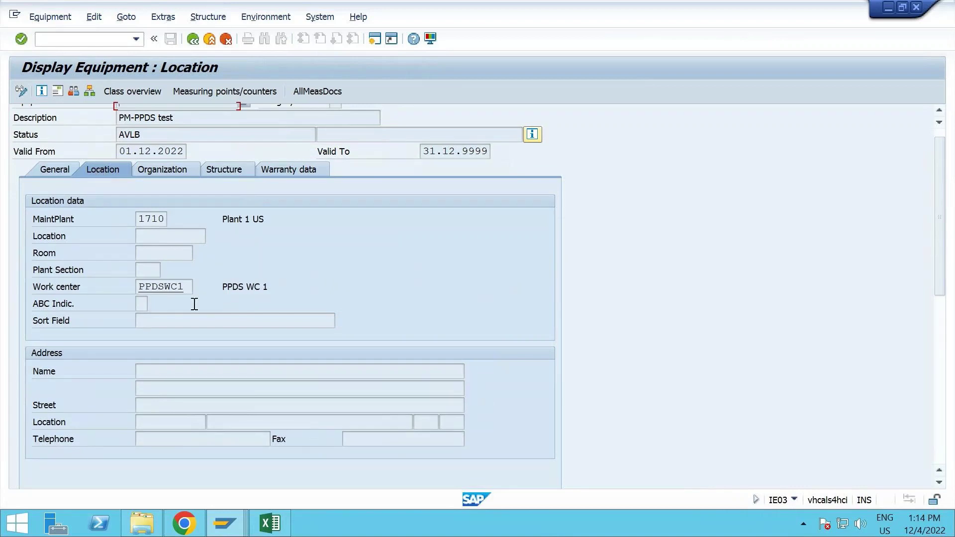
pyautogui.moveTo(188, 288); pyautogui.dragTo(117, 287)
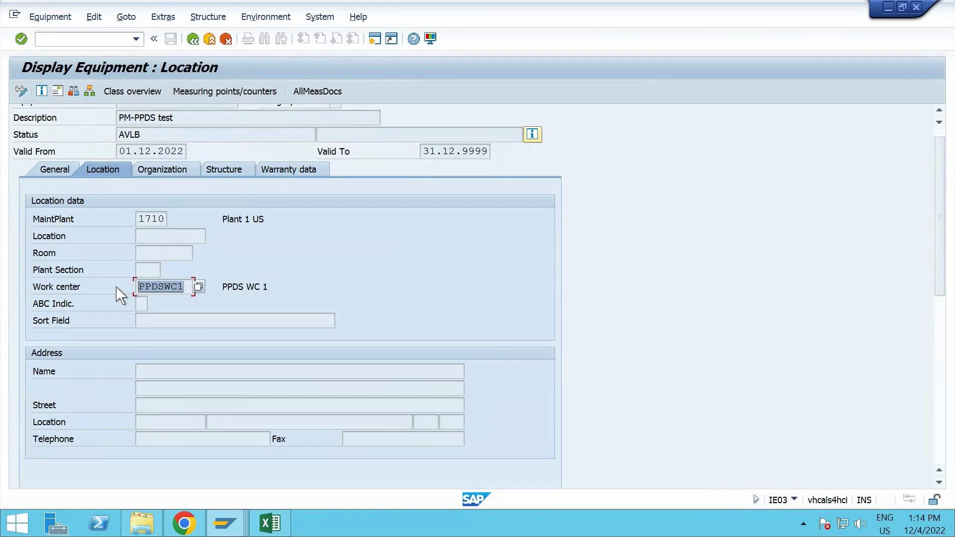
pyautogui.click(168, 175)
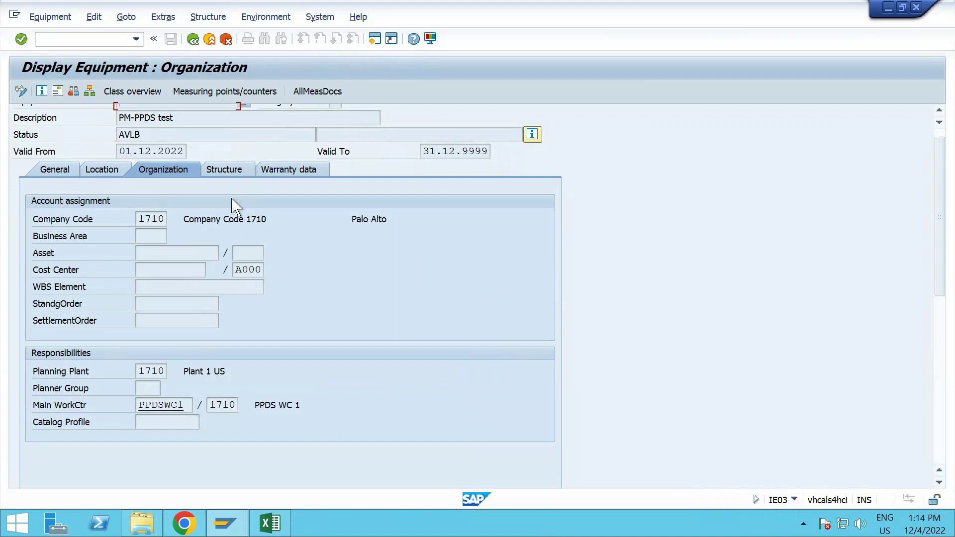
pyautogui.click(231, 171)
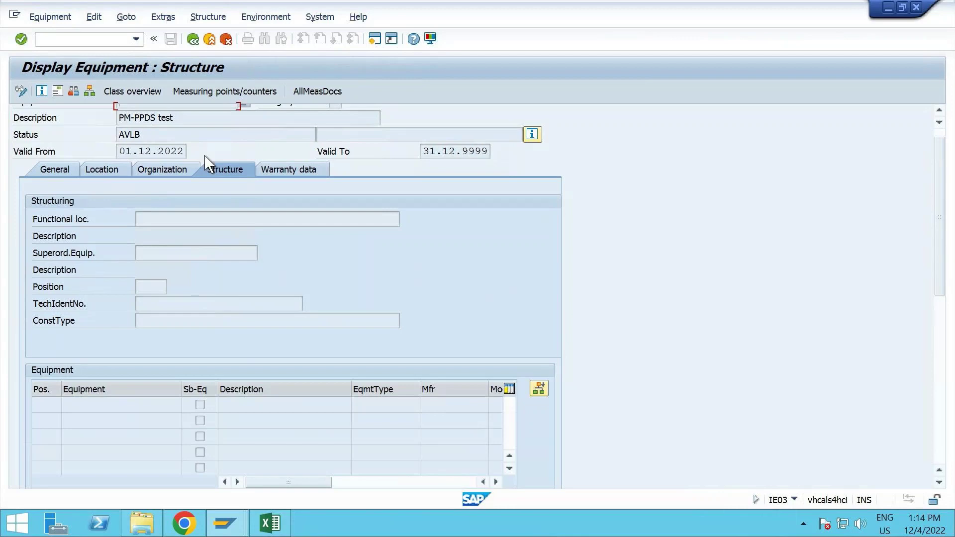
pyautogui.scroll(1, 118, 134)
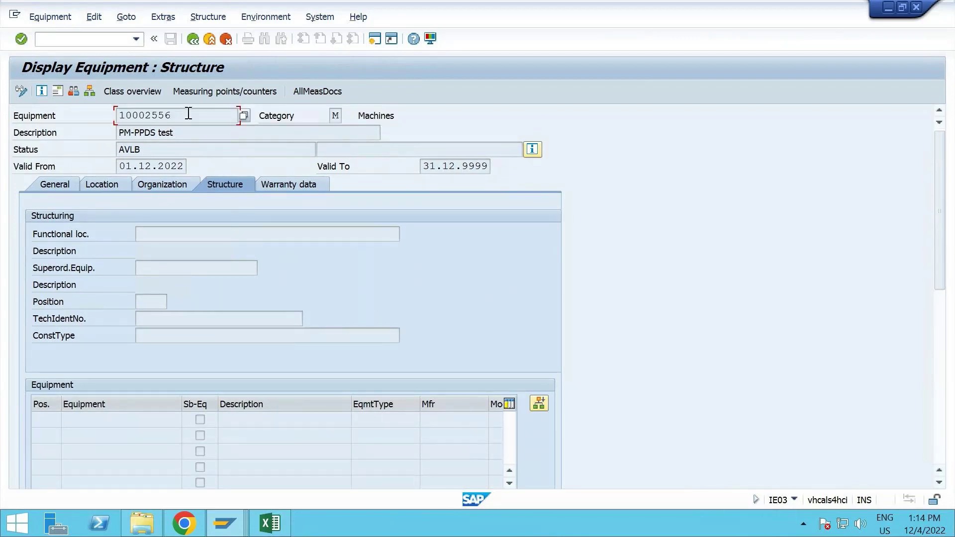
pyautogui.moveTo(186, 114); pyautogui.dragTo(100, 119)
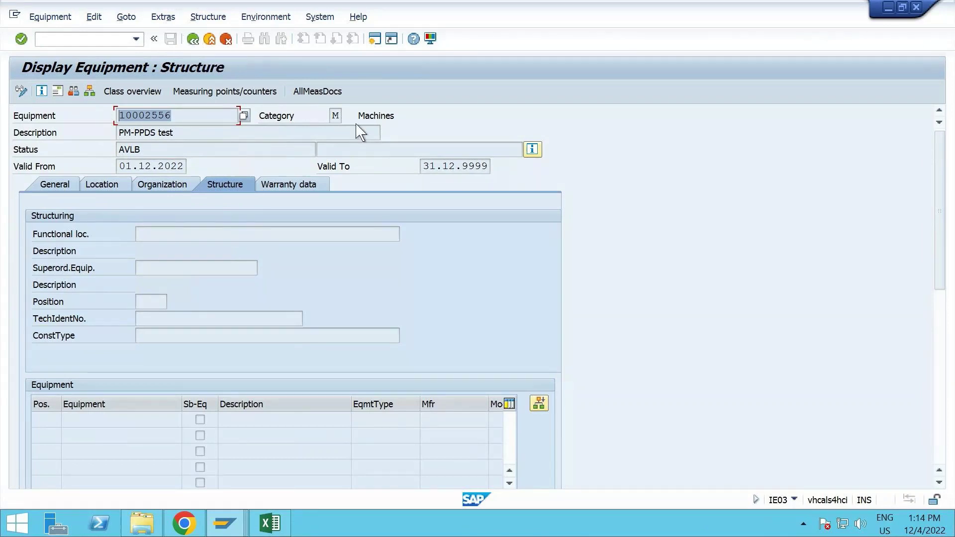
pyautogui.click(192, 38)
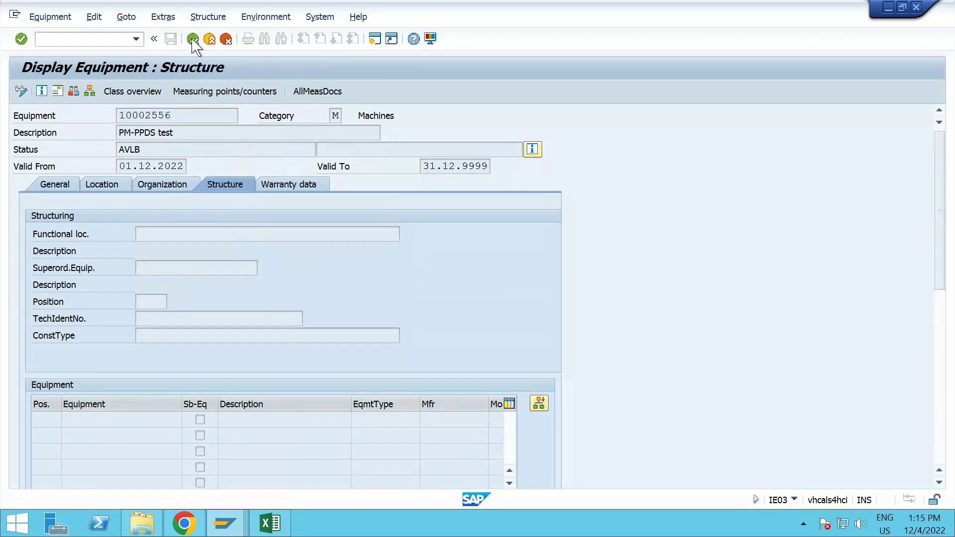
# Start a new maintenance order in transaction IW31 with the checklist's existing order as reference, order type PM01 and planning plant 1710.
pyautogui.click(111, 38)
pyautogui.write('/n')
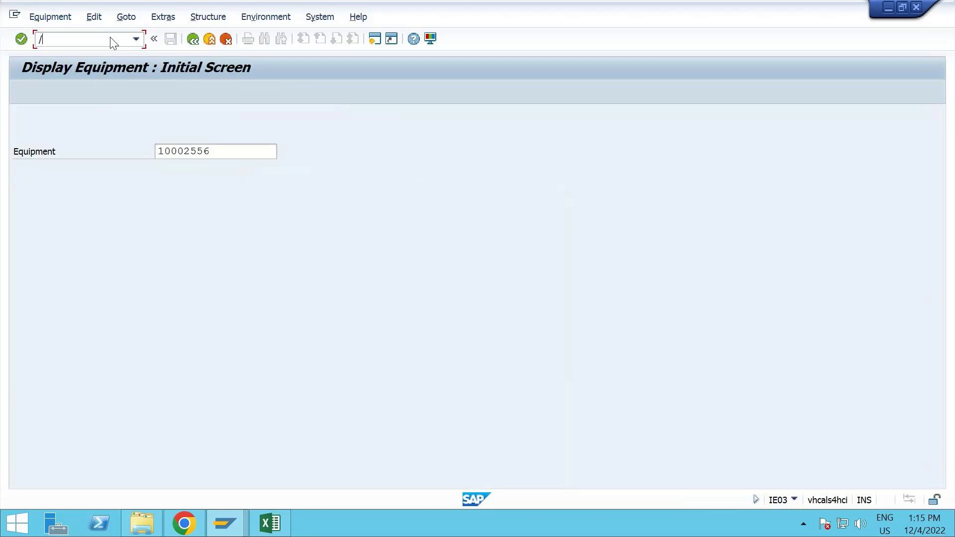
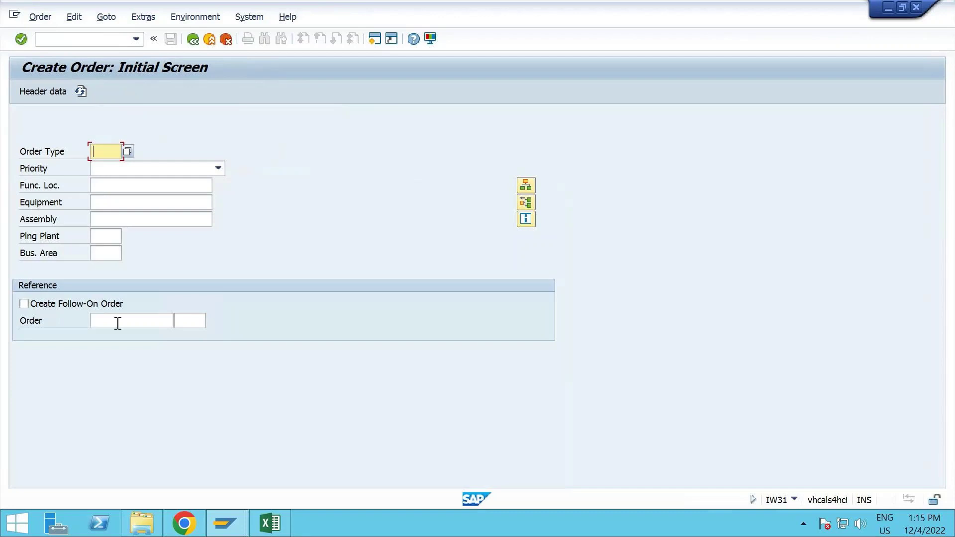
pyautogui.click(123, 334)
pyautogui.press('BackSpace')
pyautogui.write('1')
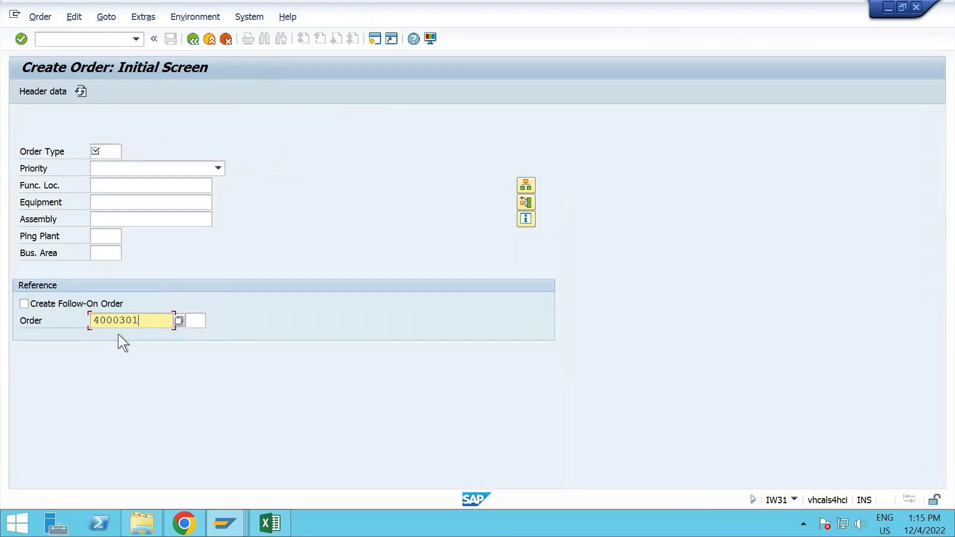
pyautogui.click(106, 152)
pyautogui.write('PM01')
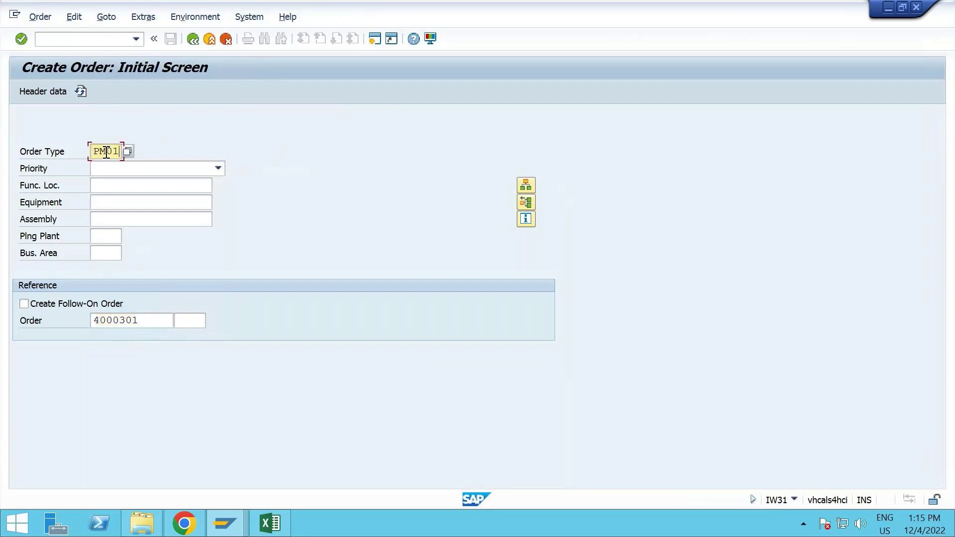
pyautogui.press('Return')
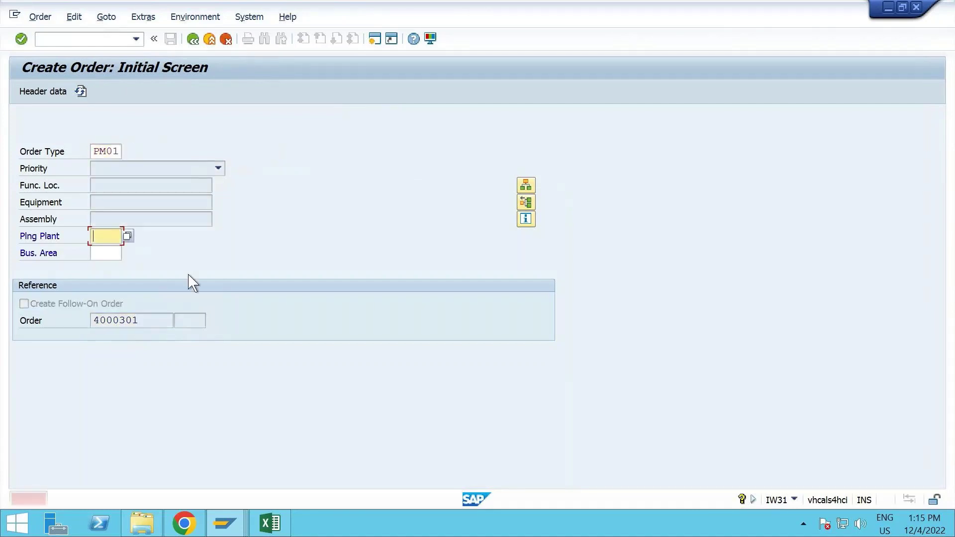
pyautogui.write('1710')
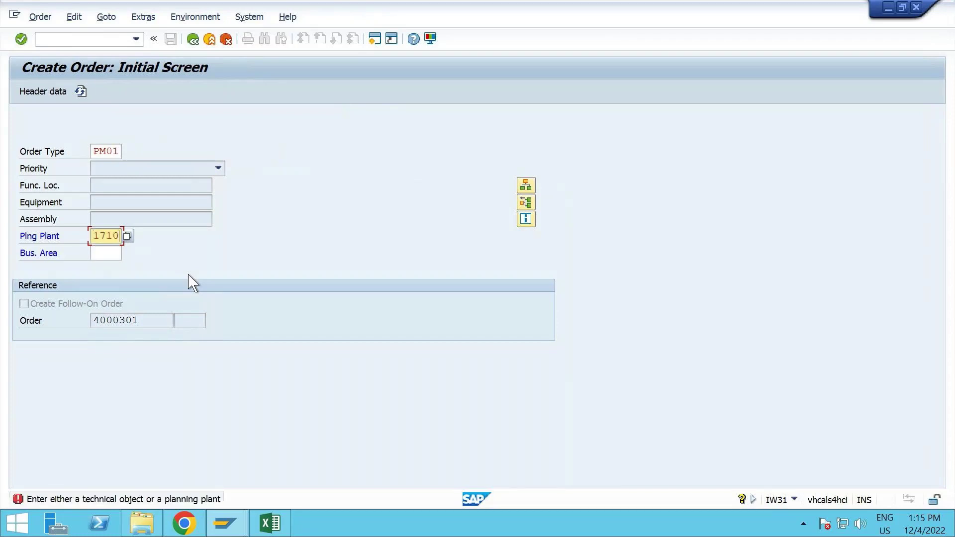
pyautogui.press('Return')
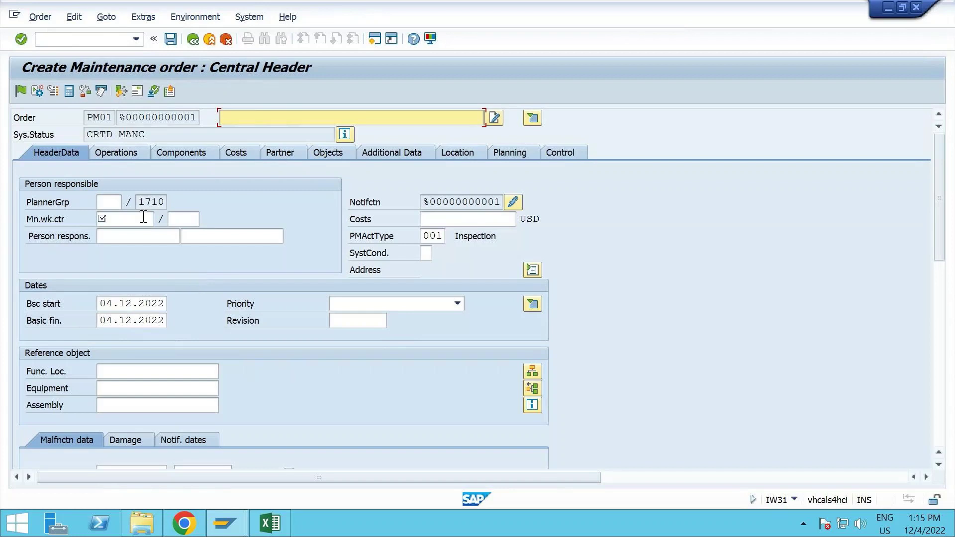
# Set the order's main work center to PPDSWC1 in plant 1710, copied from the first operation, and dismiss the information message.
pyautogui.click(143, 216)
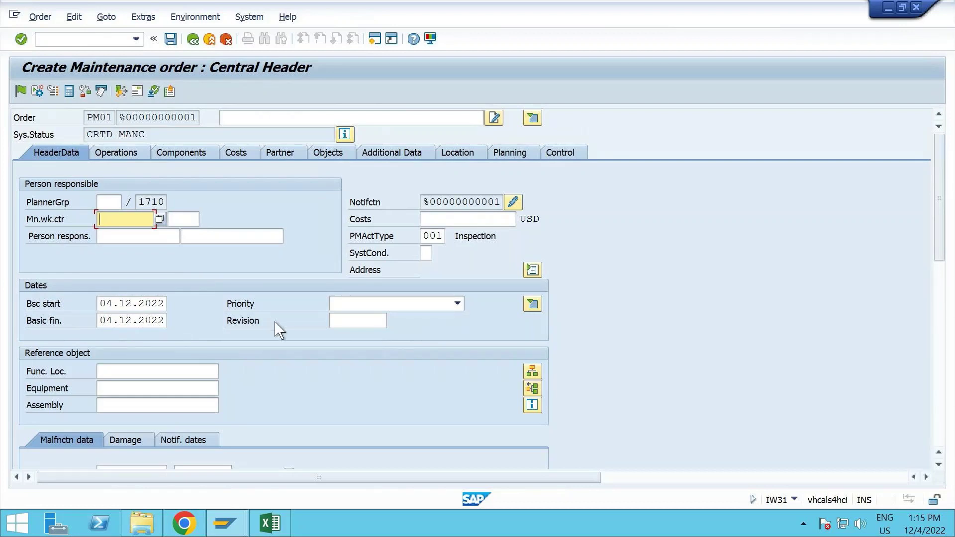
pyautogui.scroll(-2, 278, 328)
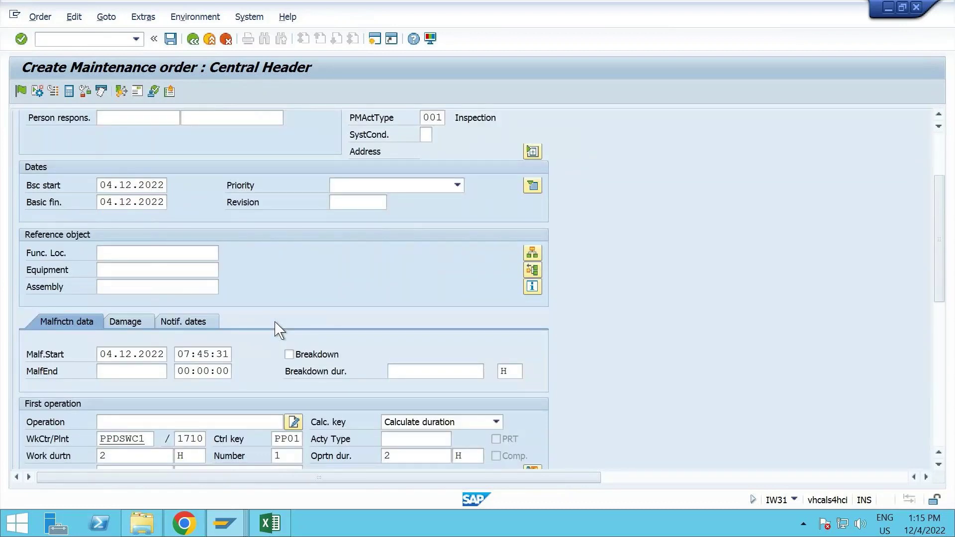
pyautogui.moveTo(149, 439); pyautogui.dragTo(88, 437)
pyautogui.hotkey('ctrl', 'c')
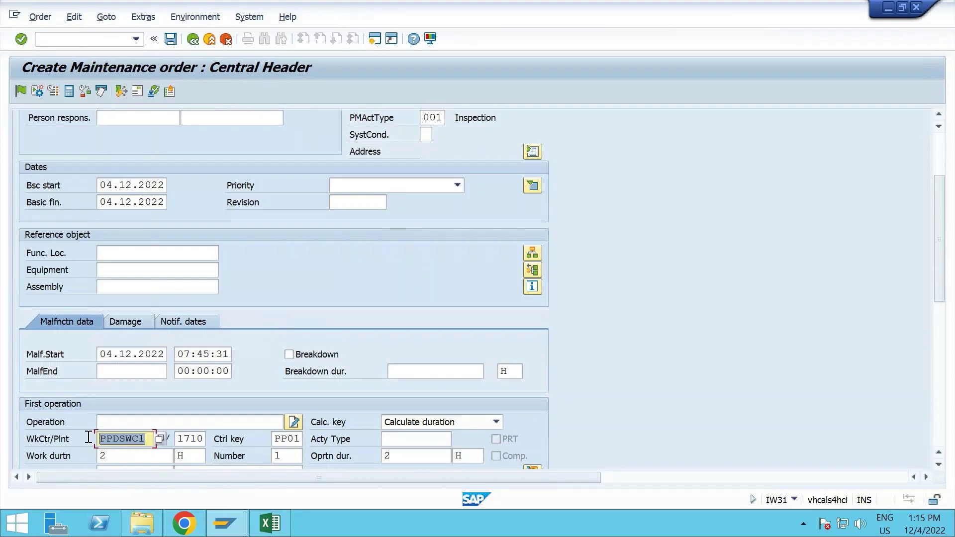
pyautogui.scroll(2, 286, 343)
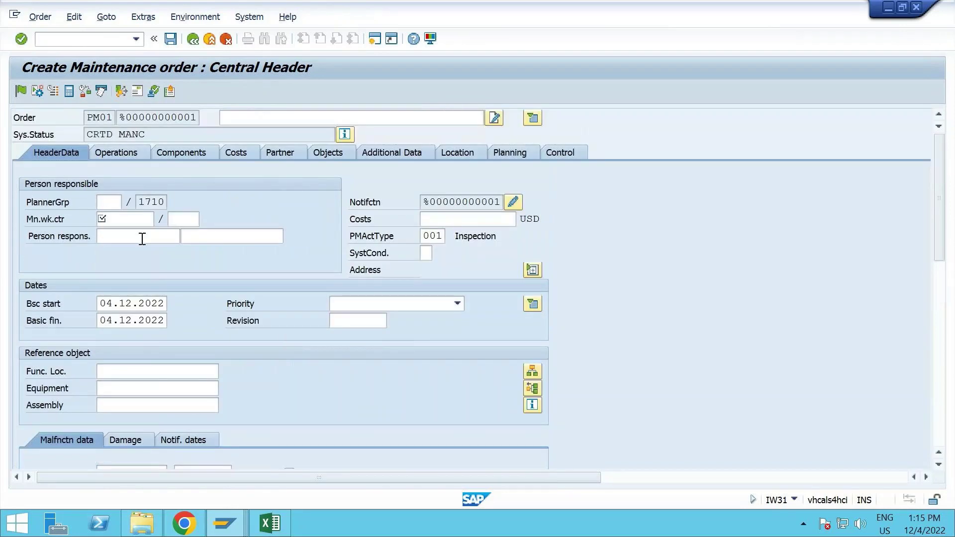
pyautogui.click(137, 219)
pyautogui.hotkey('ctrl', 'v')
pyautogui.click(187, 219)
pyautogui.write('1710')
pyautogui.press('Return')
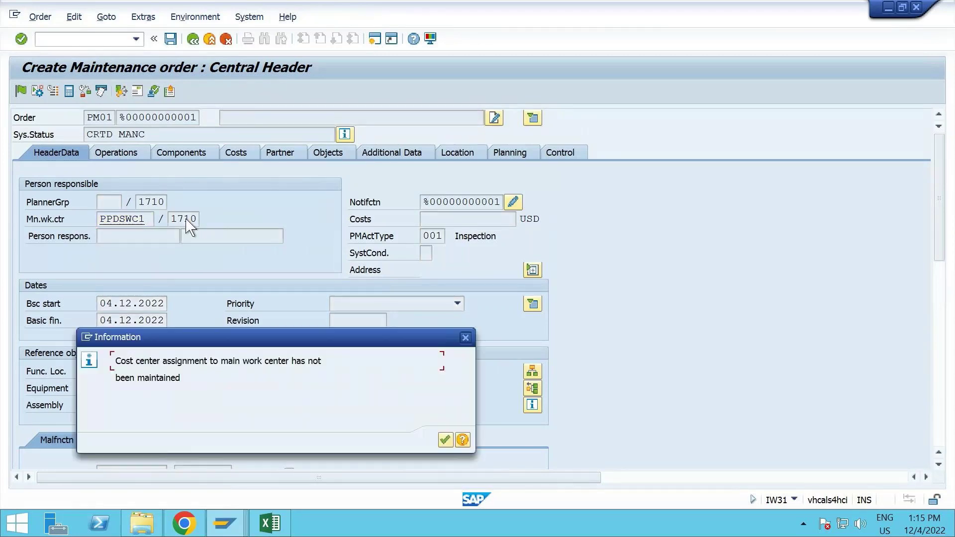
pyautogui.click(450, 444)
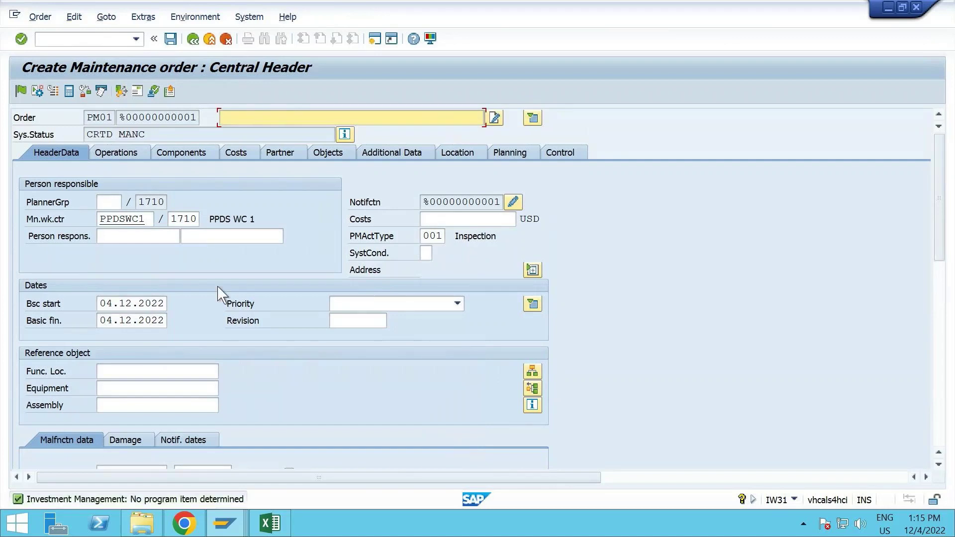
# Set the maintenance order's system condition to 0, not in operation.
pyautogui.scroll(-1, 278, 370)
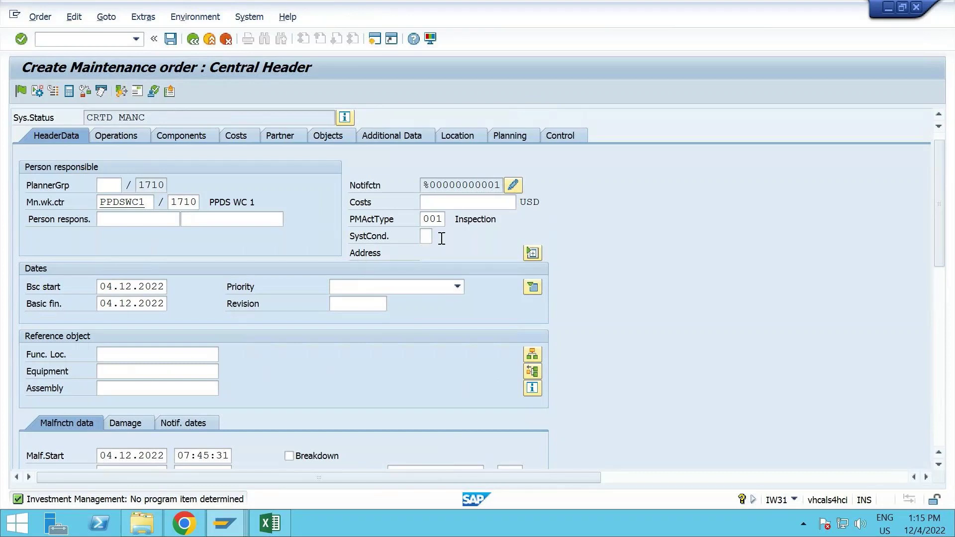
pyautogui.click(426, 235)
pyautogui.click(439, 237)
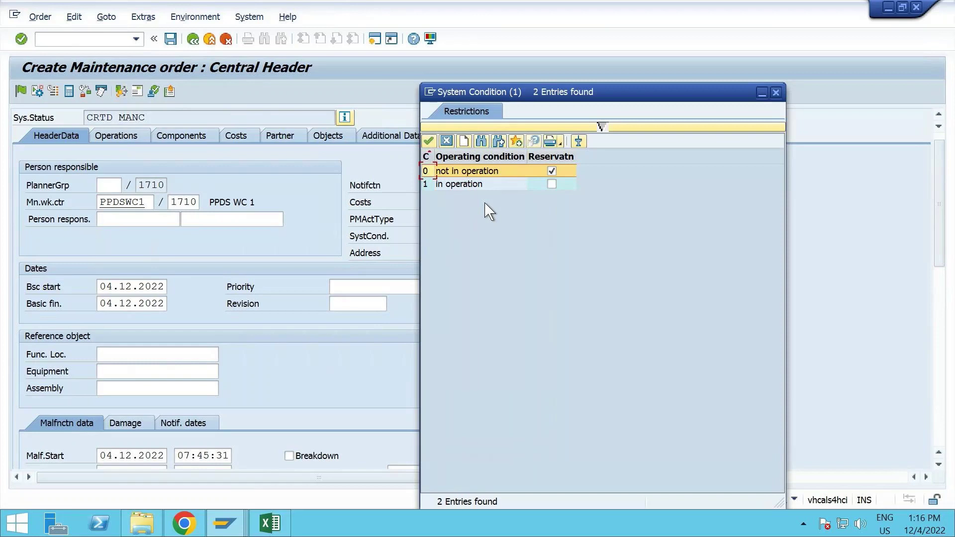
pyautogui.doubleClick(482, 172)
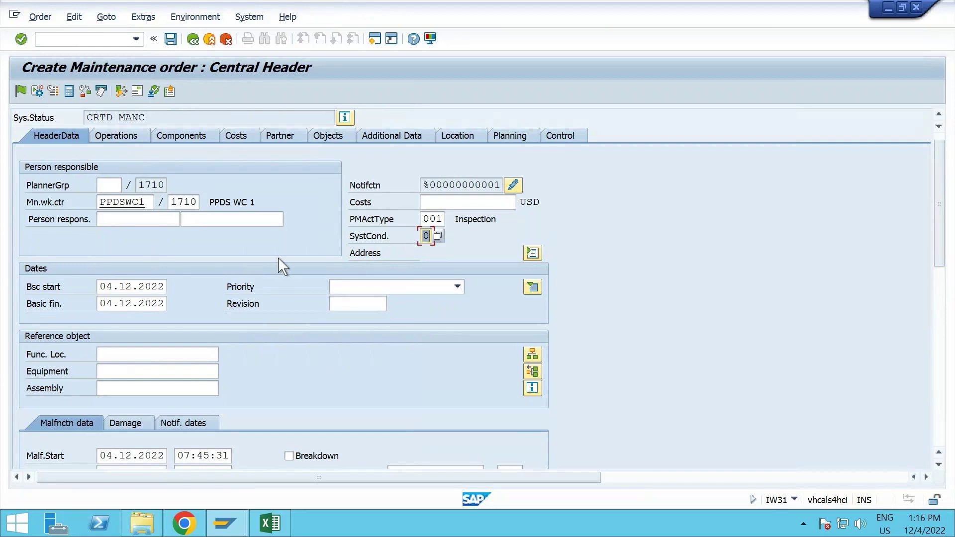
# Set the maintenance order's basic finish date to 05.12.2022.
pyautogui.scroll(-1, 282, 267)
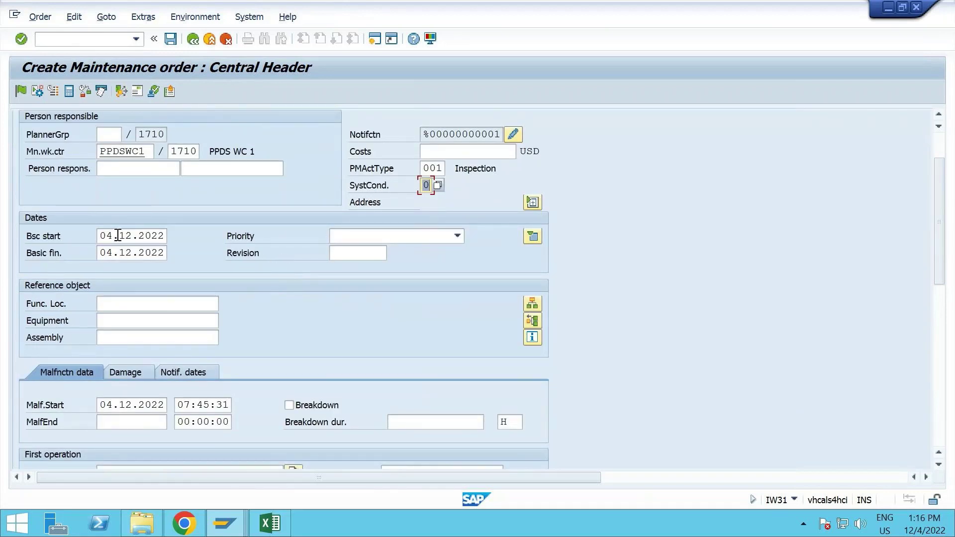
pyautogui.click(113, 253)
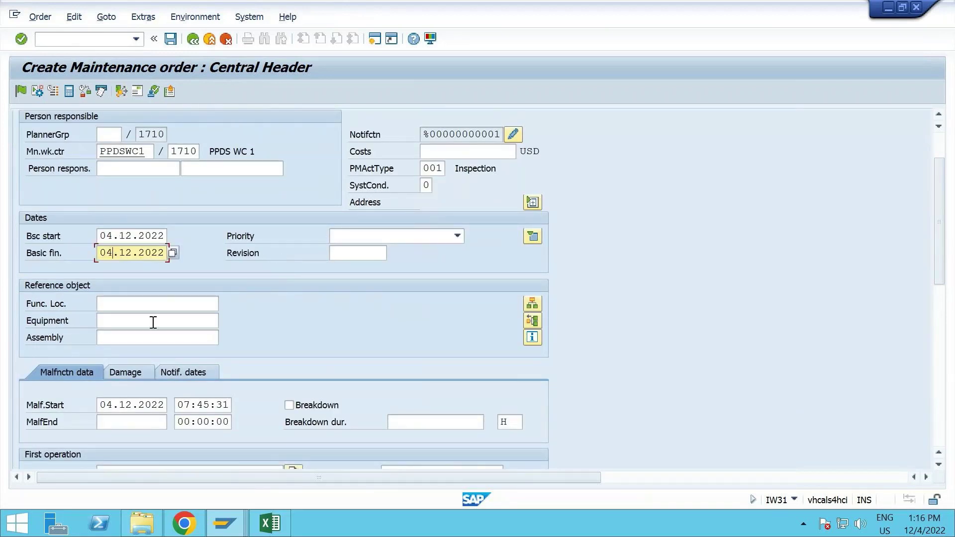
pyautogui.press('BackSpace')
pyautogui.write('5')
pyautogui.press('Return')
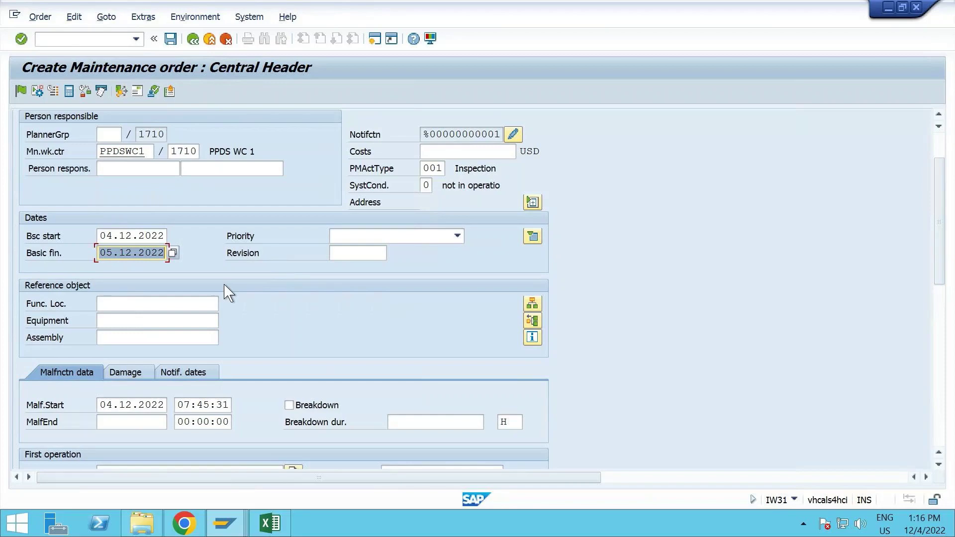
# Set the work duration of the order's first operation to 20 H.
pyautogui.scroll(-2, 226, 290)
pyautogui.scroll(-1, 226, 291)
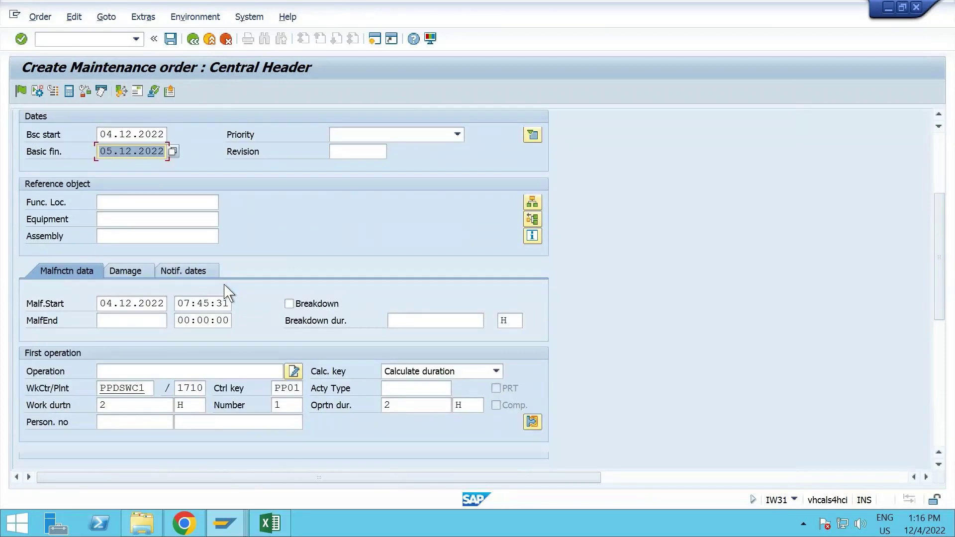
pyautogui.doubleClick(138, 405)
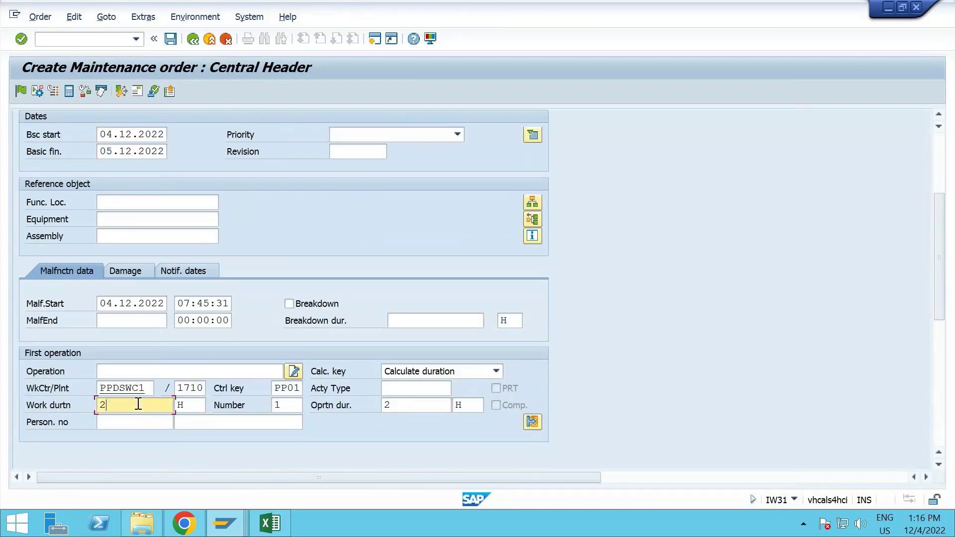
pyautogui.write('10')
pyautogui.press('BackSpace')
pyautogui.press('BackSpace')
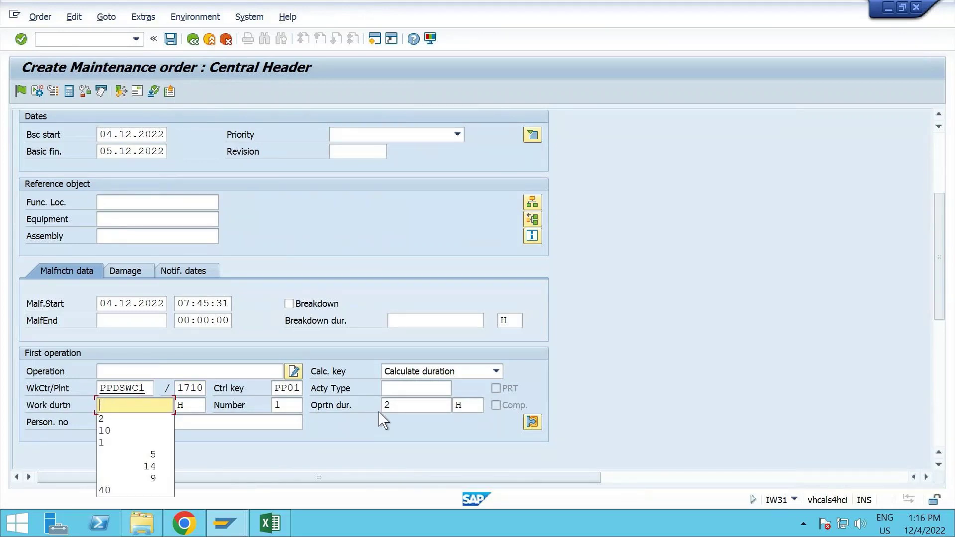
pyautogui.write('20')
pyautogui.press('Return')
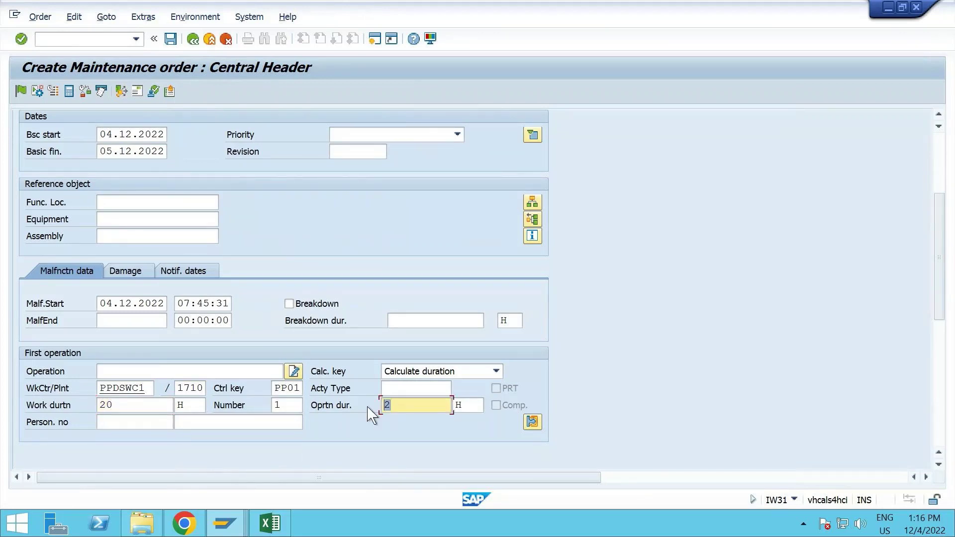
# Save the maintenance order "Testing for PPDS breakdown".
pyautogui.scroll(5, 368, 408)
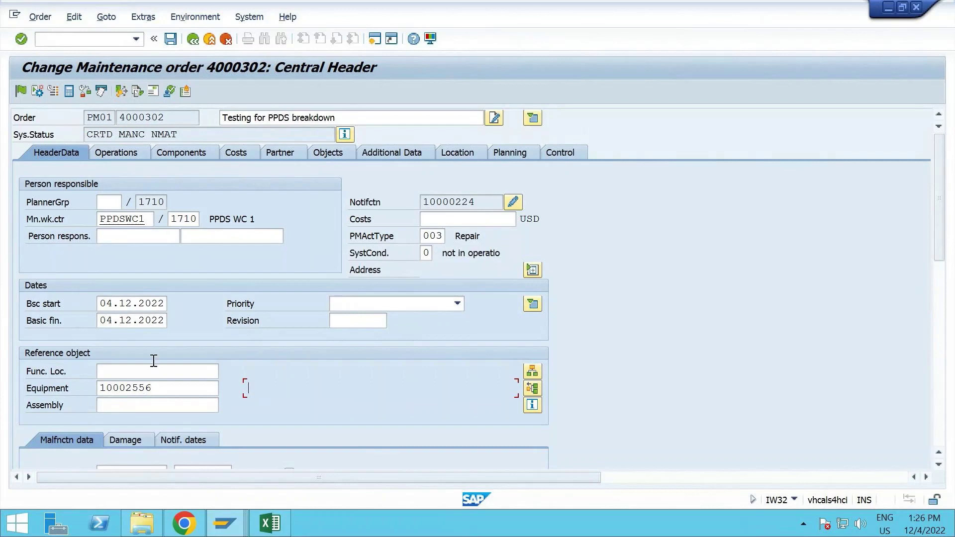
pyautogui.click(172, 40)
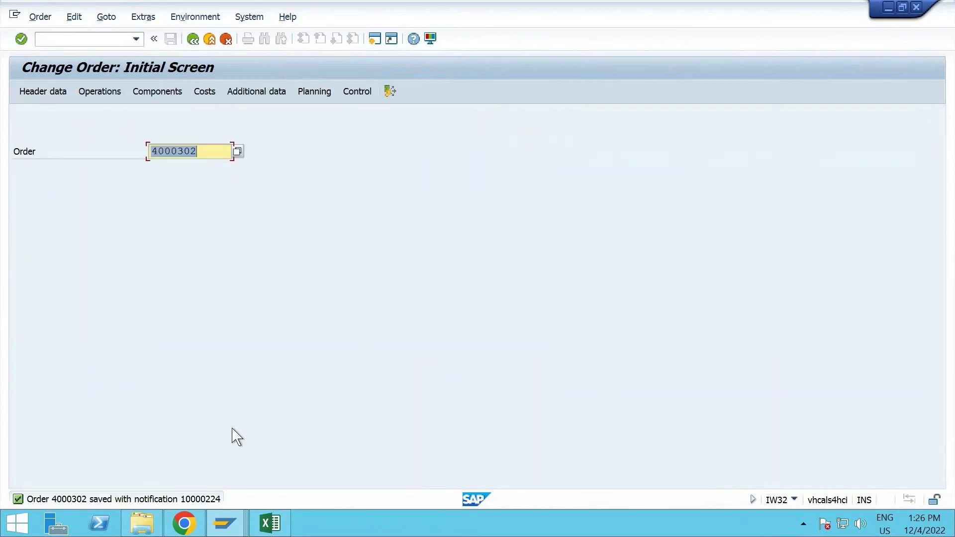
# Switch to the resource session, reload the *PPDS* resources of location 1710 in display mode and examine the downtimes of WPPDSWC1_1710_001.
pyautogui.click(226, 528)
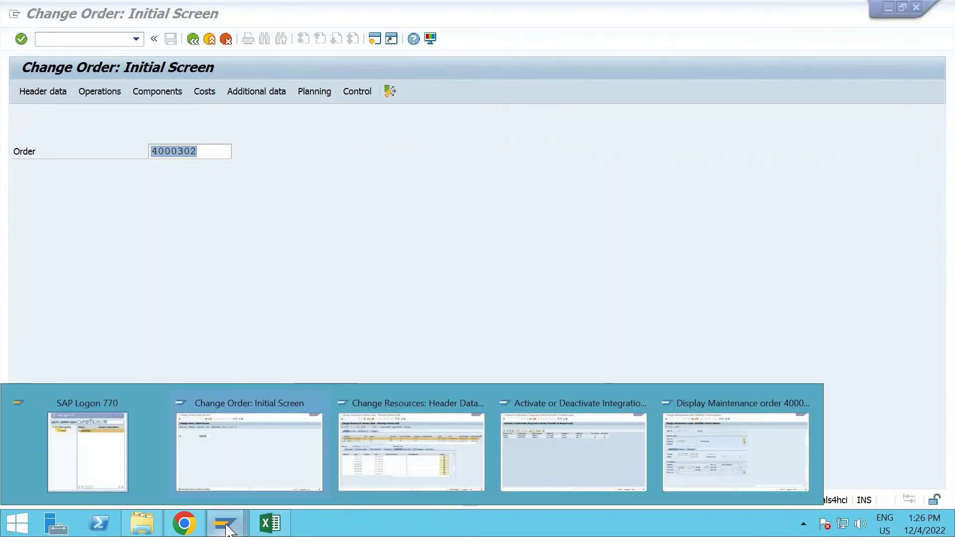
pyautogui.click(400, 444)
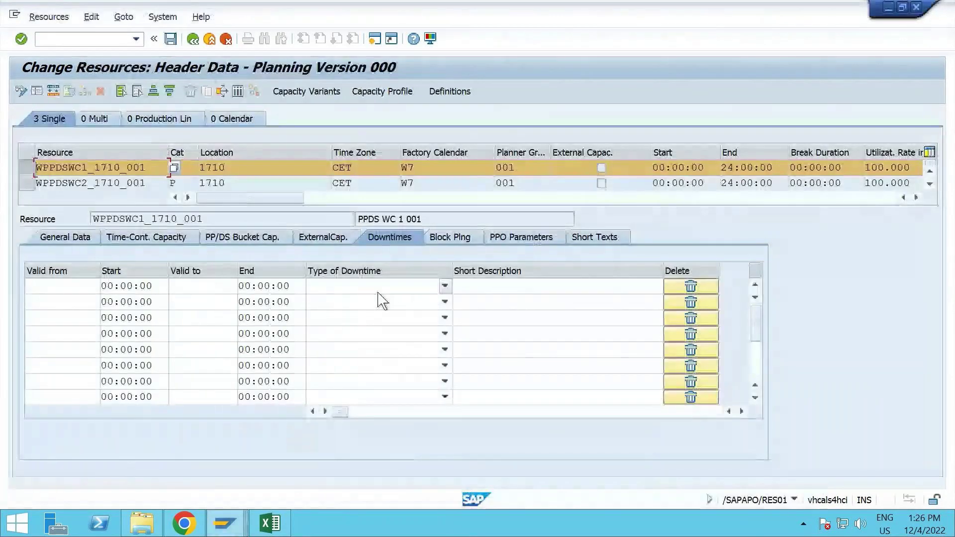
pyautogui.click(193, 40)
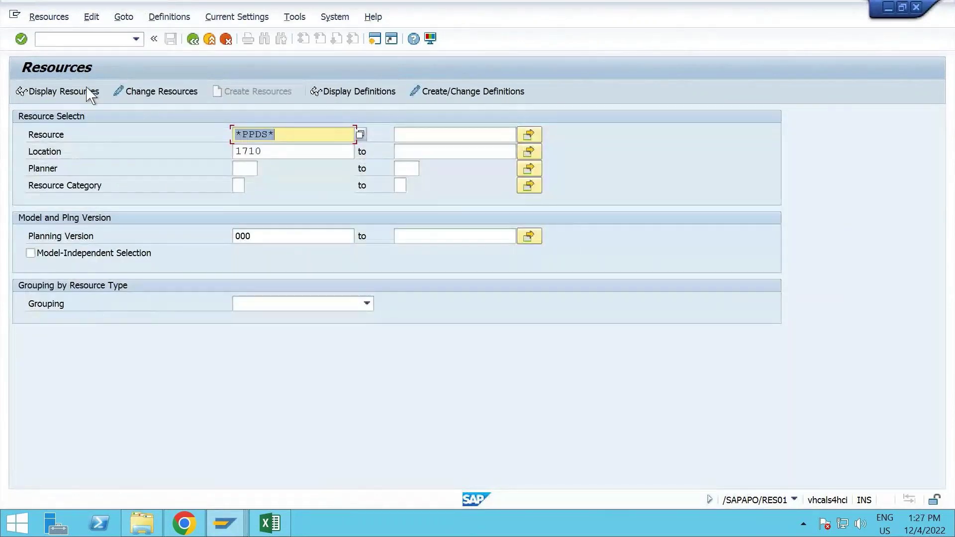
pyautogui.click(70, 92)
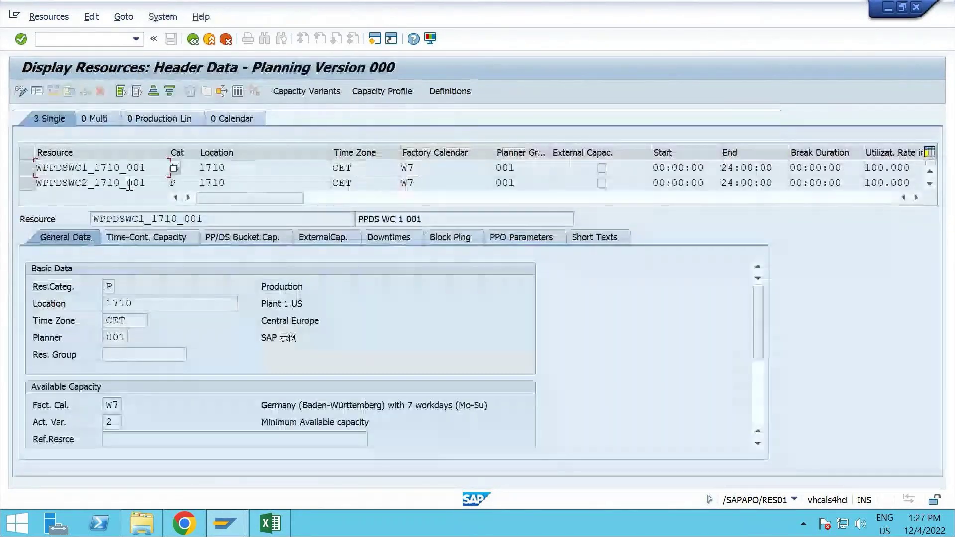
pyautogui.click(391, 239)
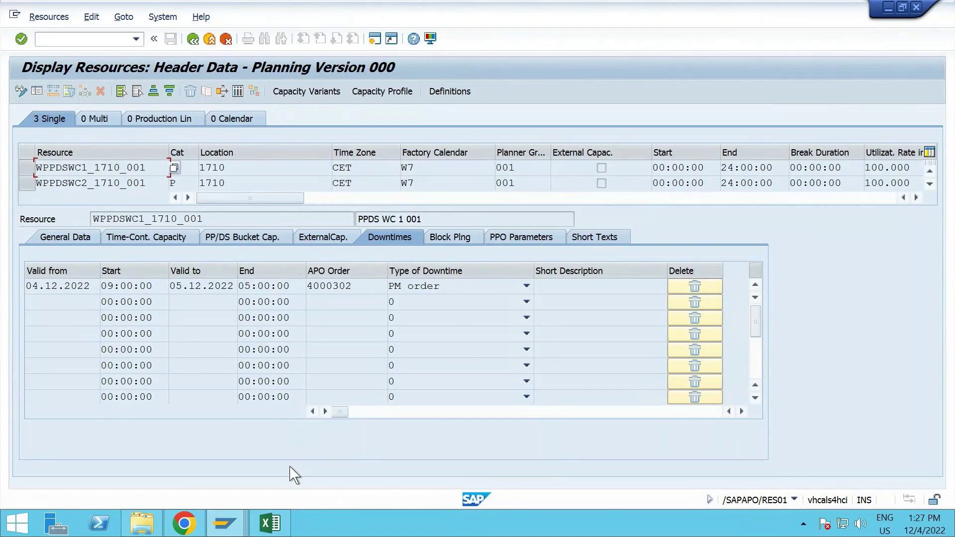
# Switch to the Excel checklist and copy the planning board transaction code /n/sapapo/CDPS0 from cell B13.
pyautogui.moveTo(232, 520)
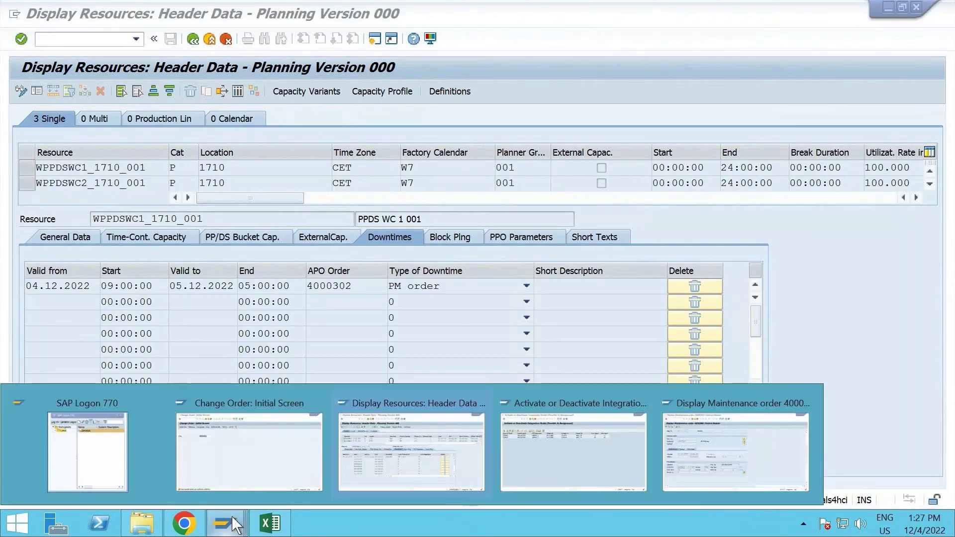
pyautogui.click(270, 523)
pyautogui.click(308, 336)
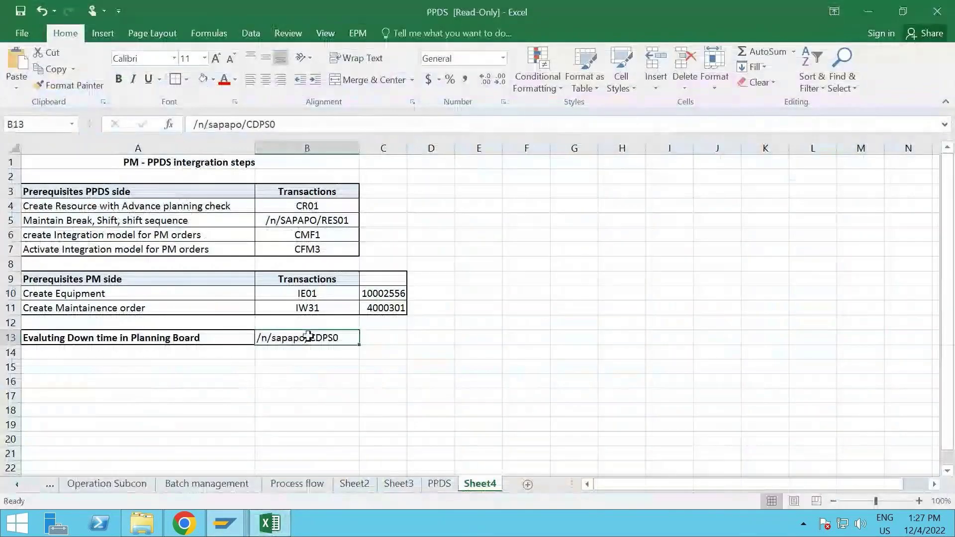
pyautogui.hotkey('ctrl', 'c')
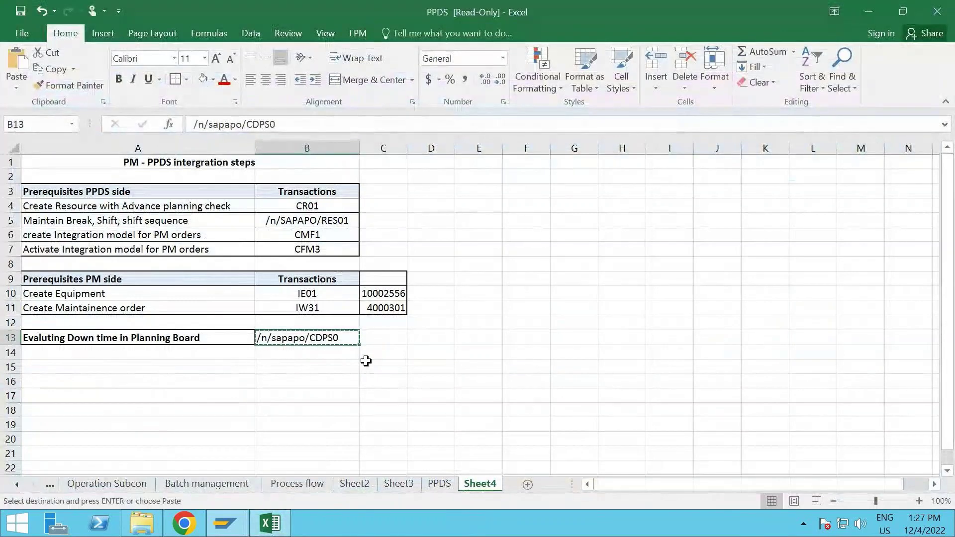
# Switch back to SAP and open the detailed scheduling planning board access with the copied transaction code /n/sapapo/CDPS0.
pyautogui.hotkey('alt', 'Tab')
pyautogui.click(91, 38)
pyautogui.write('/n')
pyautogui.hotkey('ctrl', 'v')
pyautogui.press('BackSpace')
pyautogui.press('BackSpace')
pyautogui.press('BackSpace')
pyautogui.press('BackSpace')
pyautogui.press('BackSpace')
pyautogui.press('BackSpace')
pyautogui.press('BackSpace')
pyautogui.press('BackSpace')
pyautogui.press('BackSpace')
pyautogui.press('BackSpace')
pyautogui.press('BackSpace')
pyautogui.press('BackSpace')
pyautogui.press('BackSpace')
pyautogui.press('BackSpace')
pyautogui.press('BackSpace')
pyautogui.press('BackSpace')
pyautogui.press('BackSpace')
pyautogui.hotkey('ctrl', 'v')
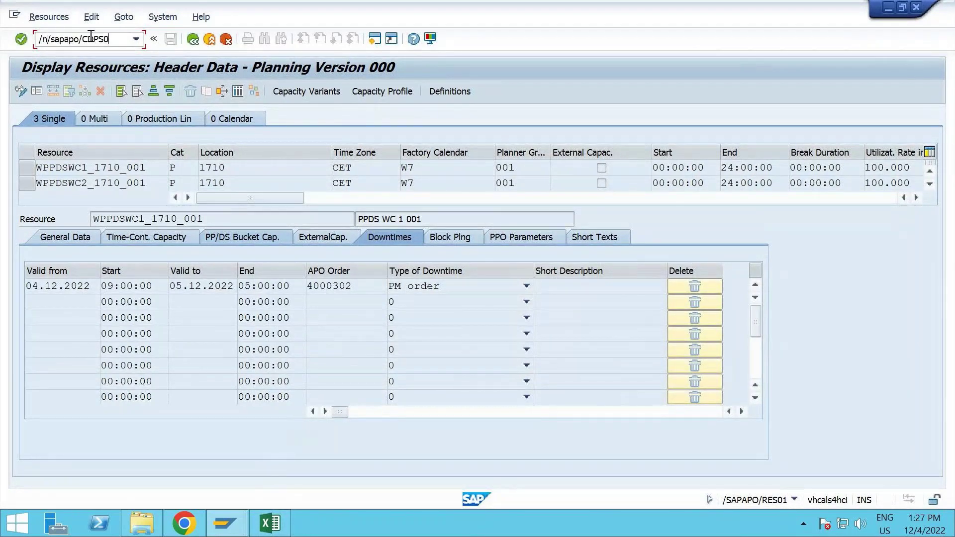
pyautogui.press('Return')
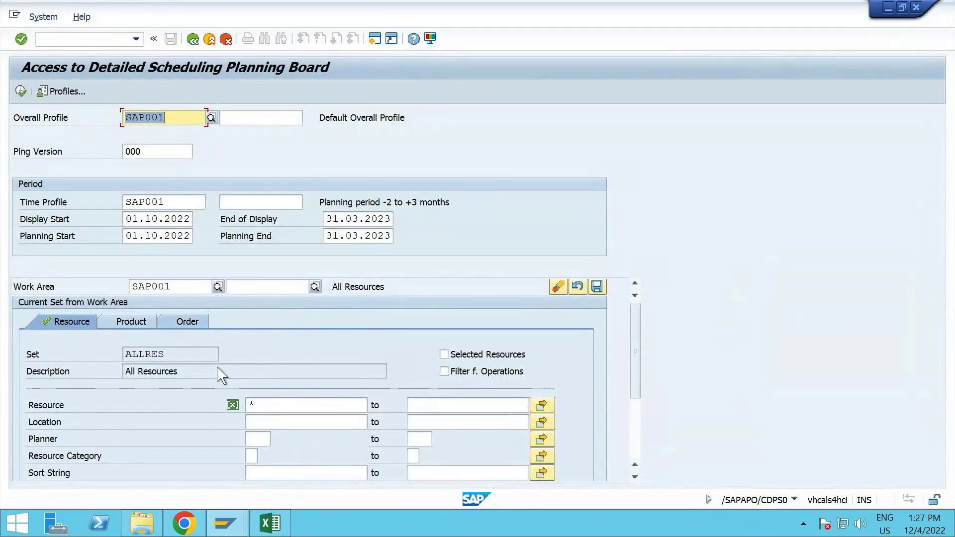
# Load the planning board for resources *PPDS* at location 1710 and examine the downtime of WPPDSWC1 around 04.12.2022 to 05.12.2022.
pyautogui.click(283, 405)
pyautogui.press('BackSpace')
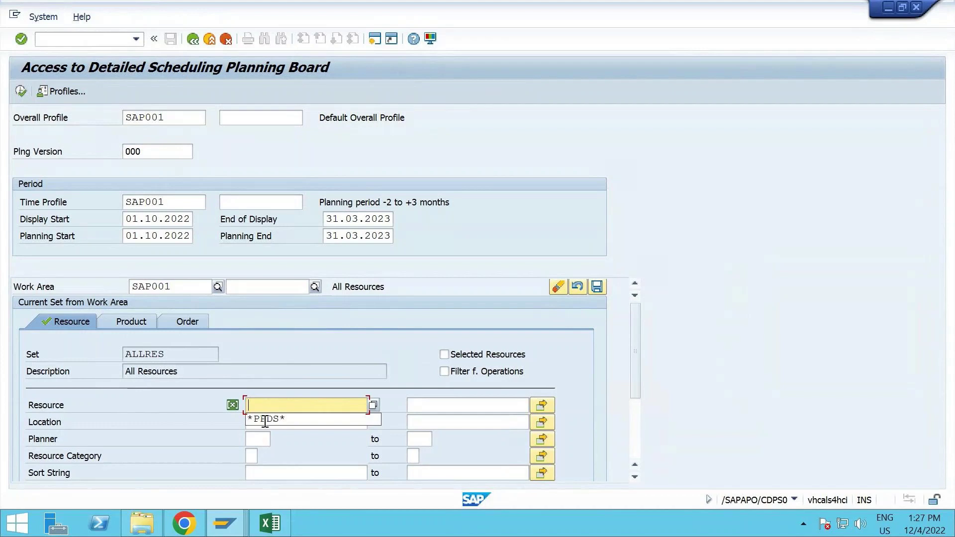
pyautogui.click(265, 419)
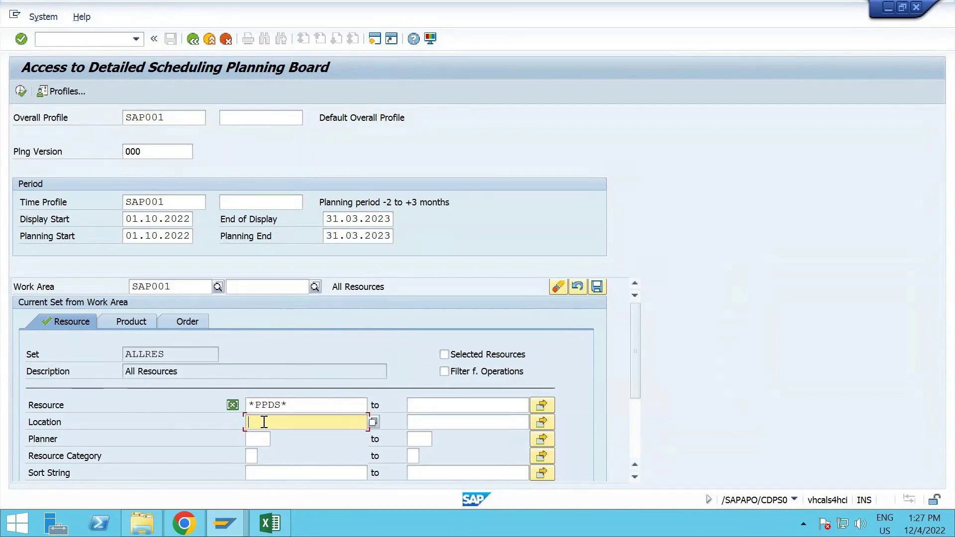
pyautogui.write('1710')
pyautogui.click(19, 89)
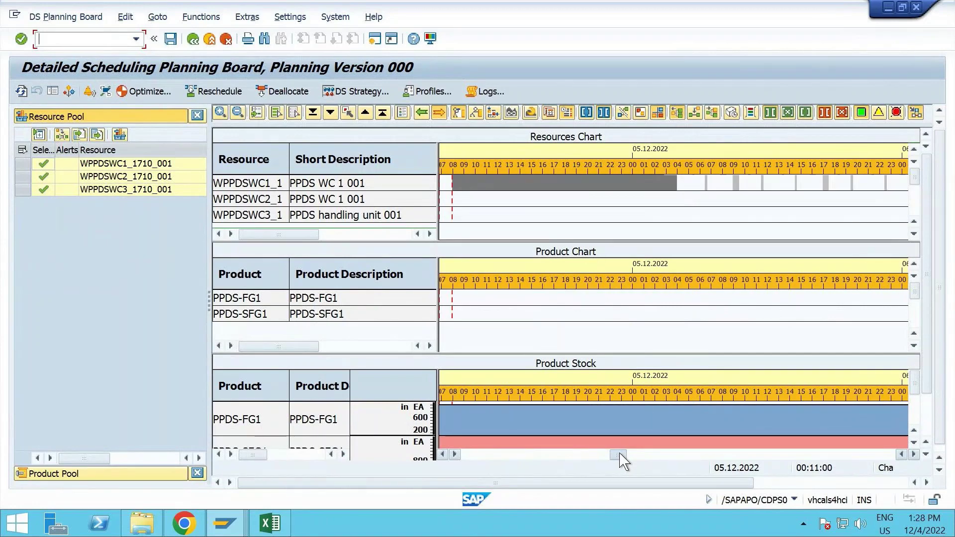
pyautogui.moveTo(620, 454); pyautogui.dragTo(618, 454)
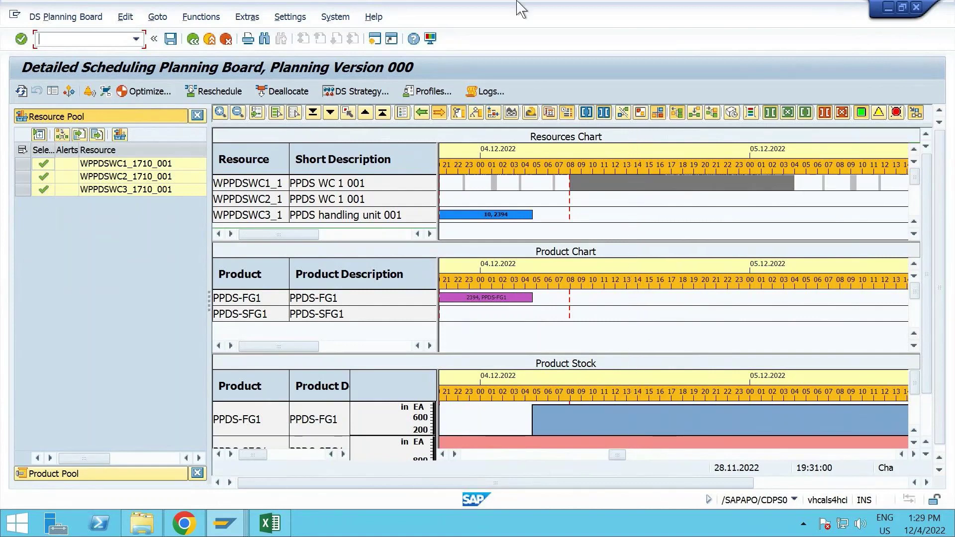
pyautogui.moveTo(647, 6)
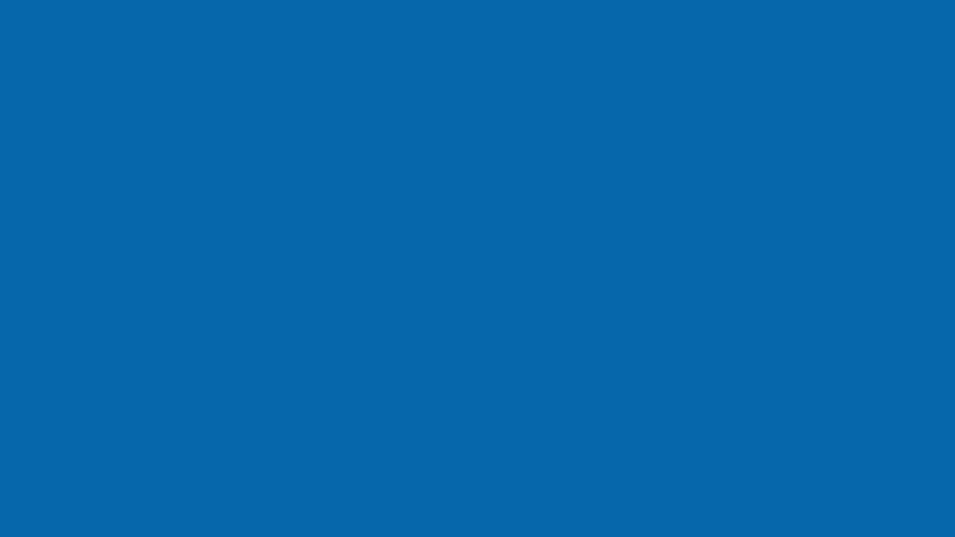